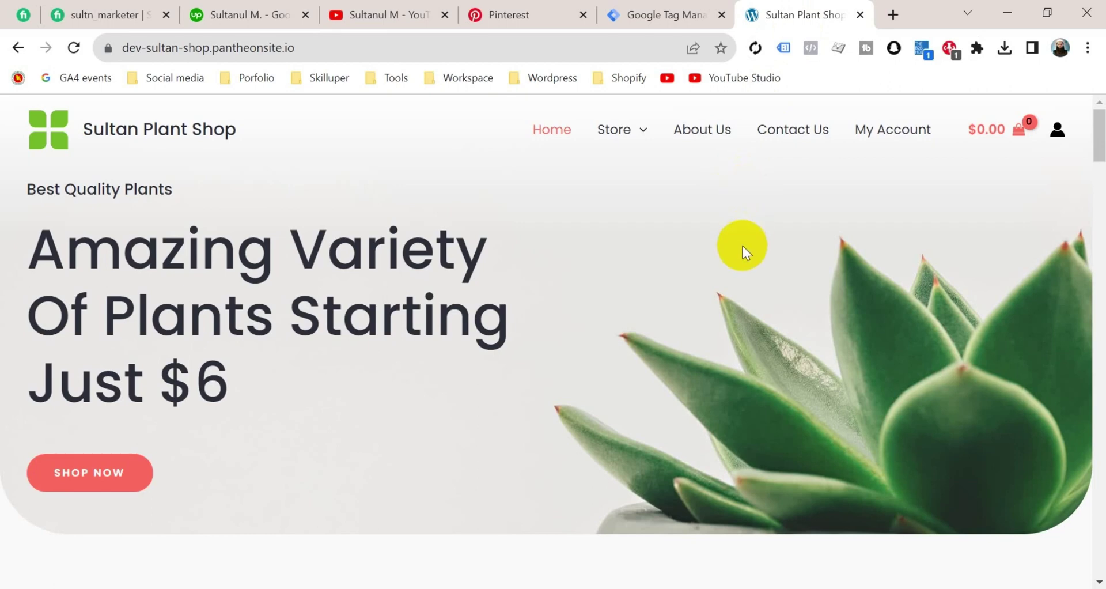
Look over the Tag Manager and Pinterest Ads tabs, then check the shop homepage's Pinterest events
click(671, 8)
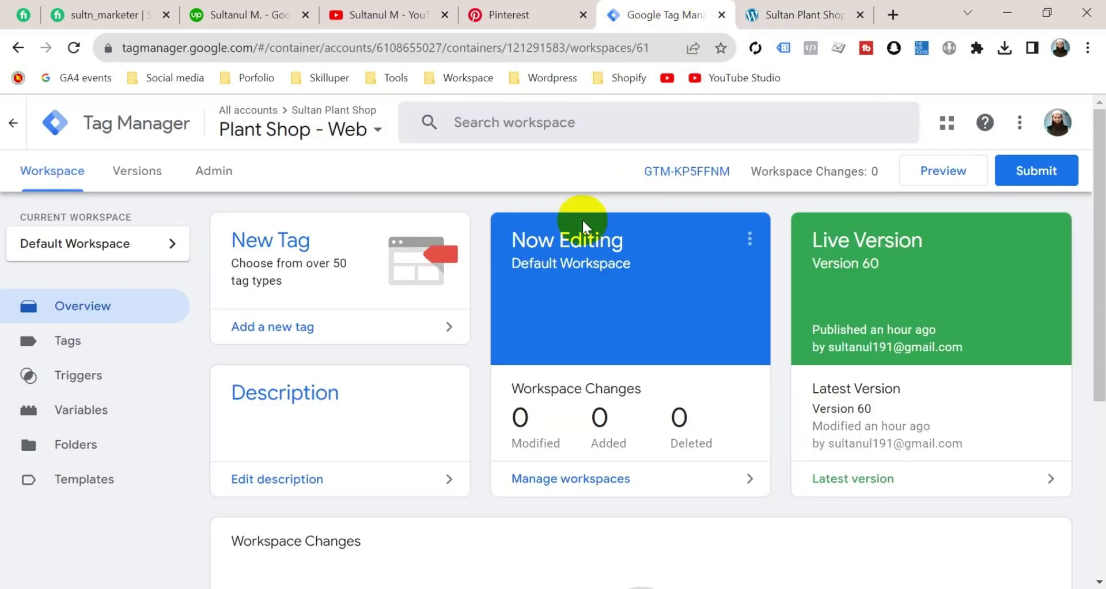
click(518, 13)
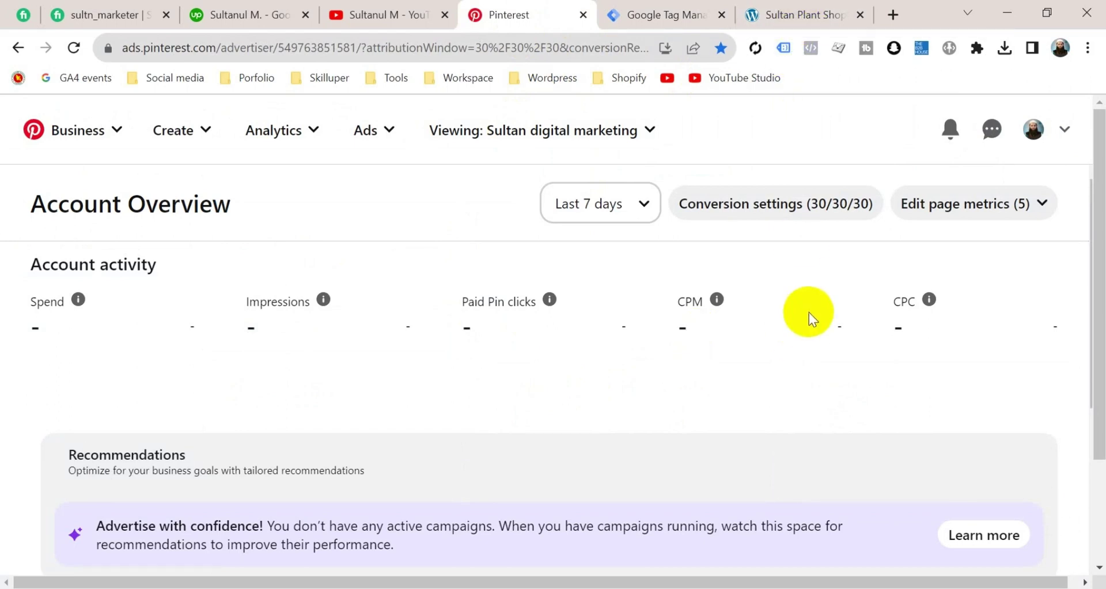
click(785, 13)
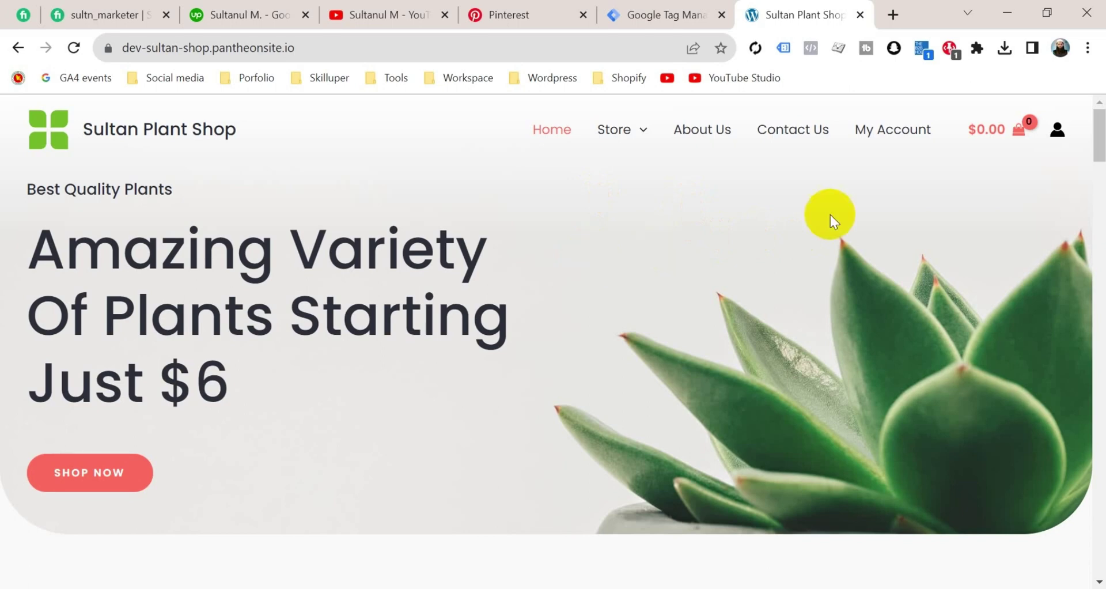
click(952, 50)
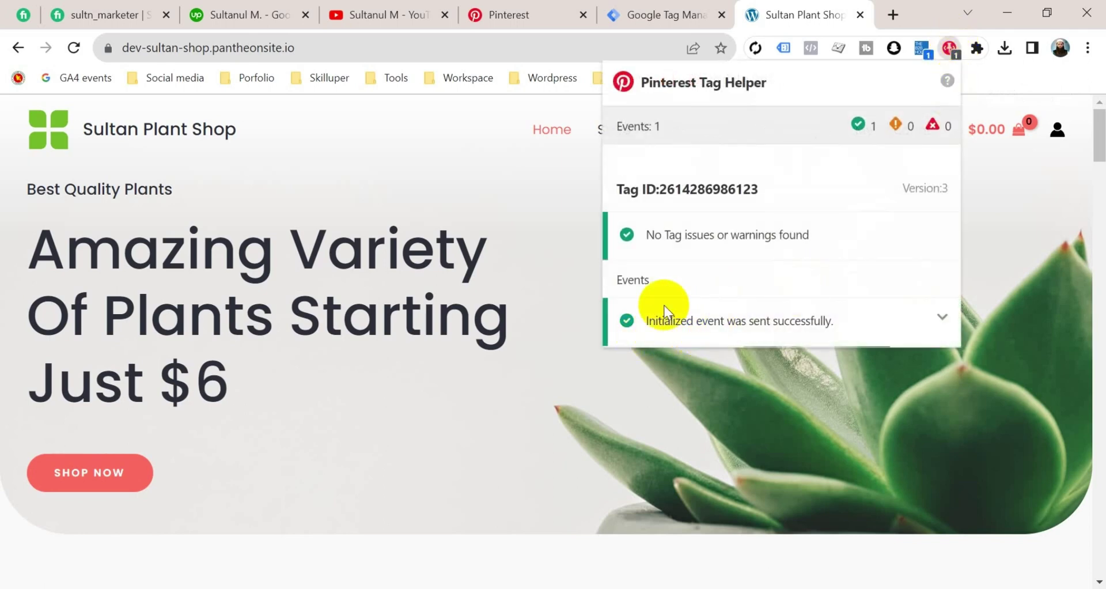
click(666, 364)
Open Green Soil Lotus and confirm Initialized and Page visit events, then go to Pinterest Ads
scroll(666, 364, down, 15)
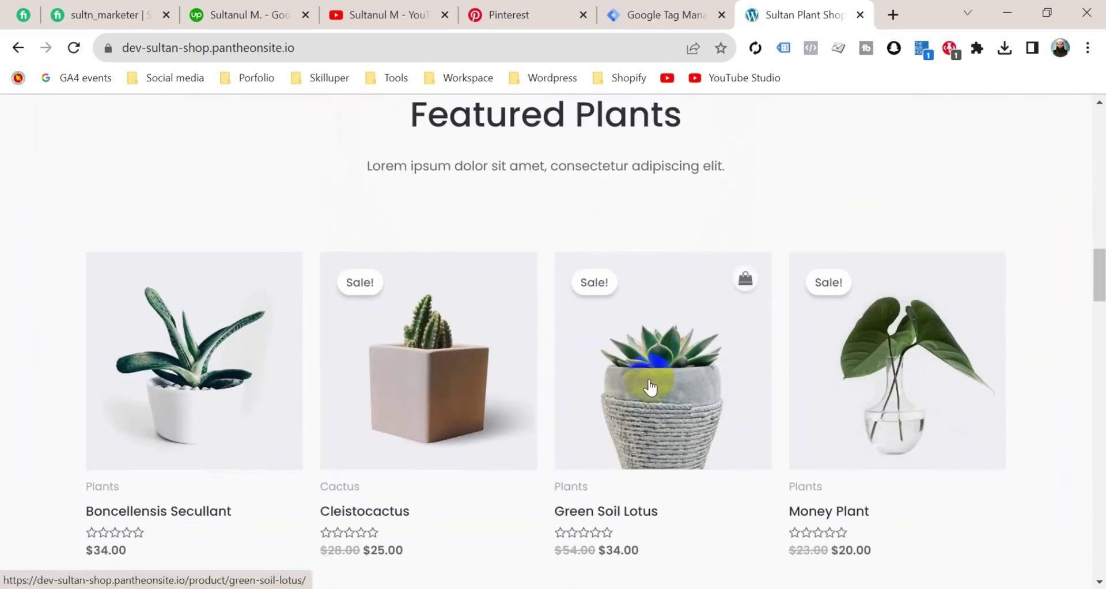
click(650, 386)
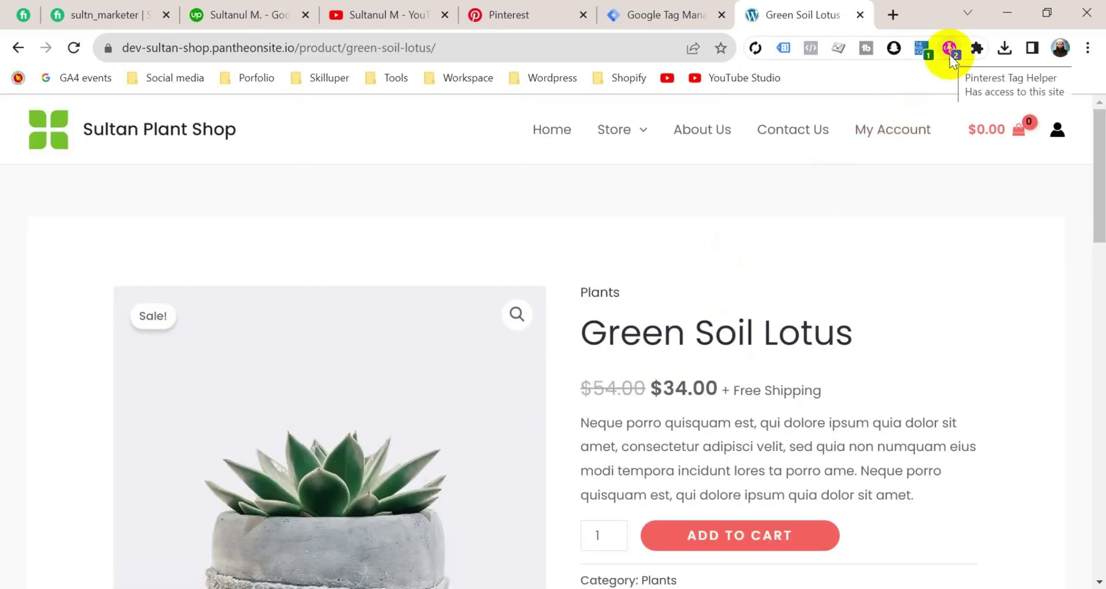
click(949, 54)
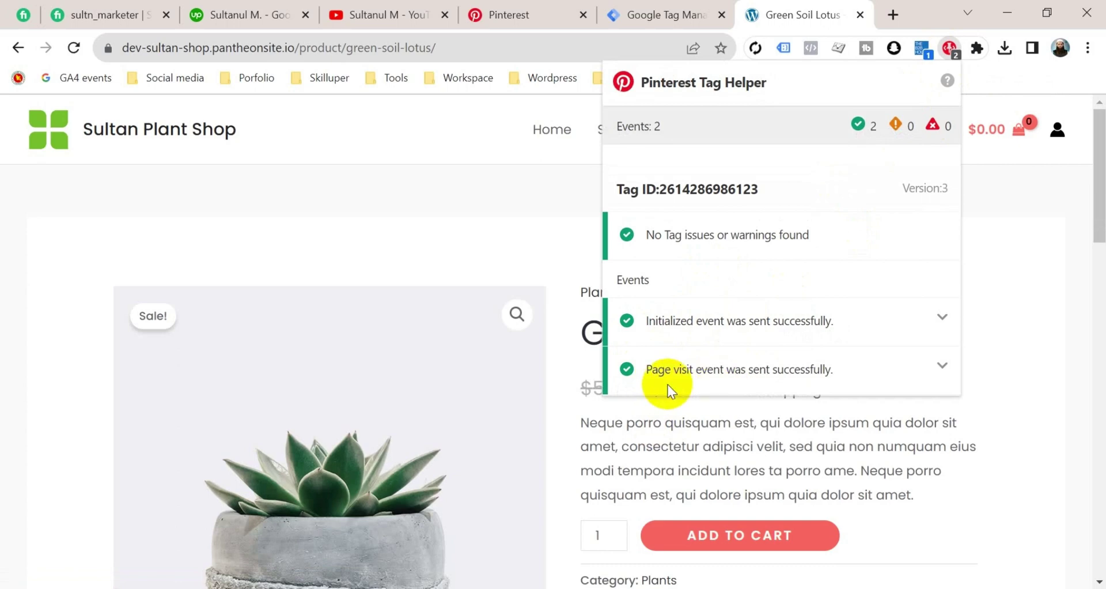
click(530, 15)
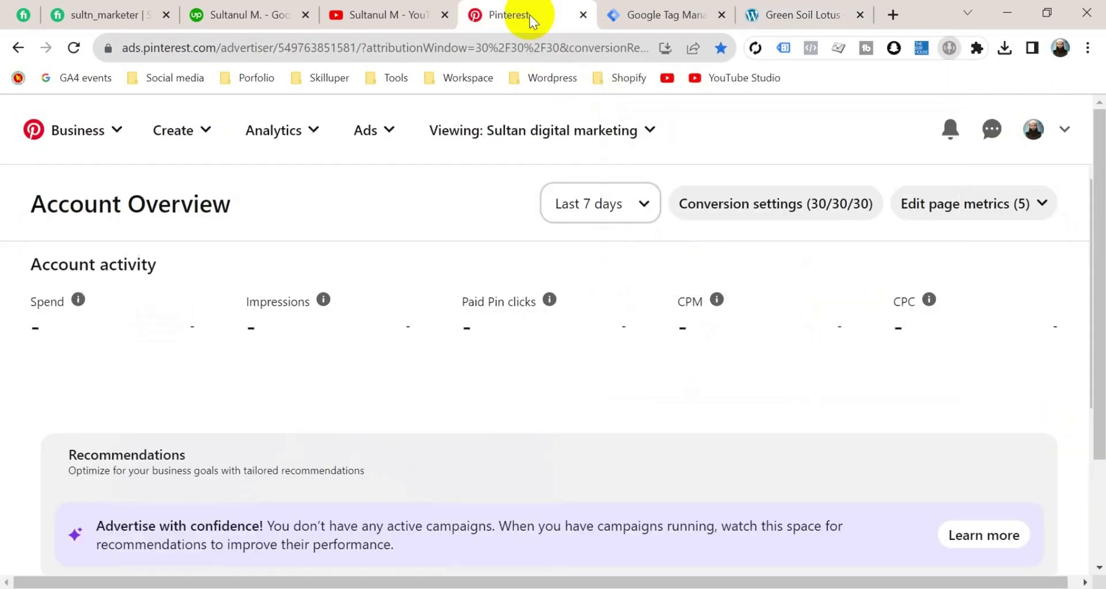
Switch Pinterest Ads to the Plant Shop account and review its PageVisit and Init conversion history
click(588, 134)
click(569, 249)
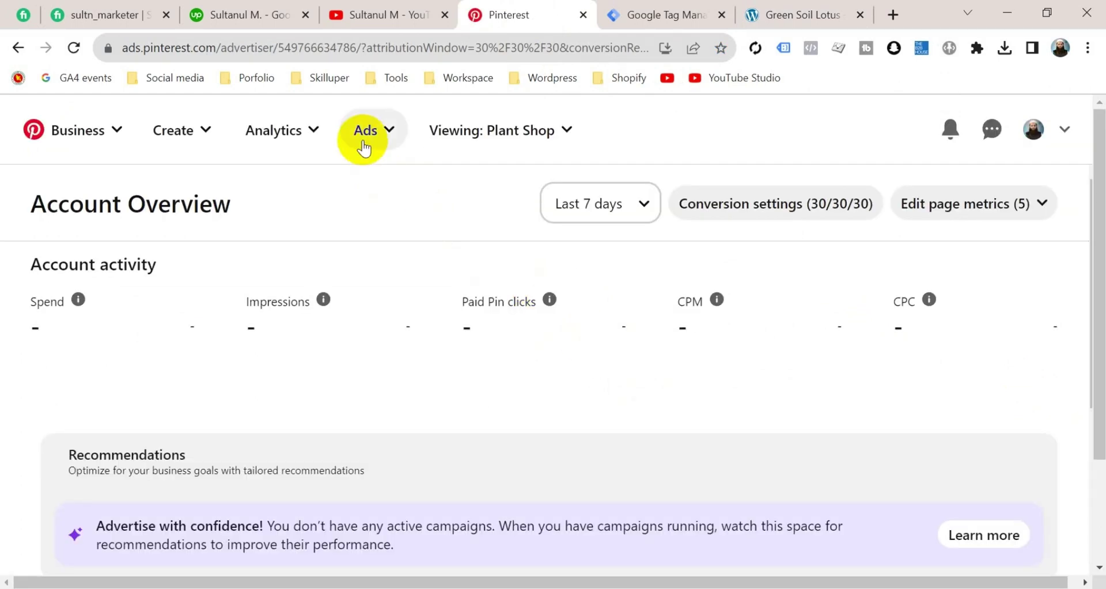
click(363, 145)
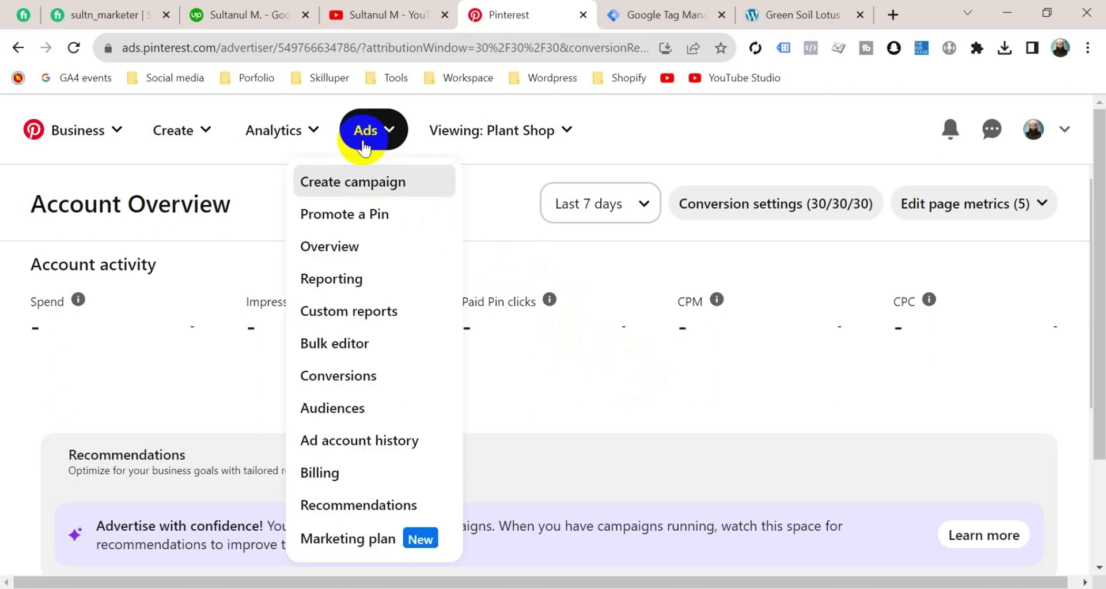
click(367, 377)
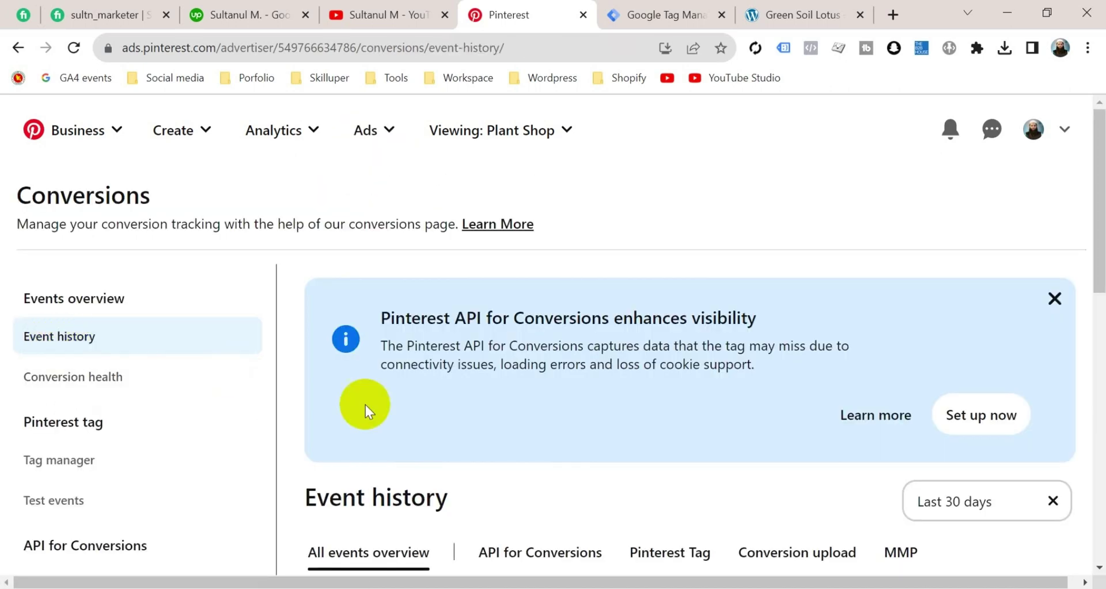
scroll(605, 438, down, 8)
scroll(612, 440, up, 2)
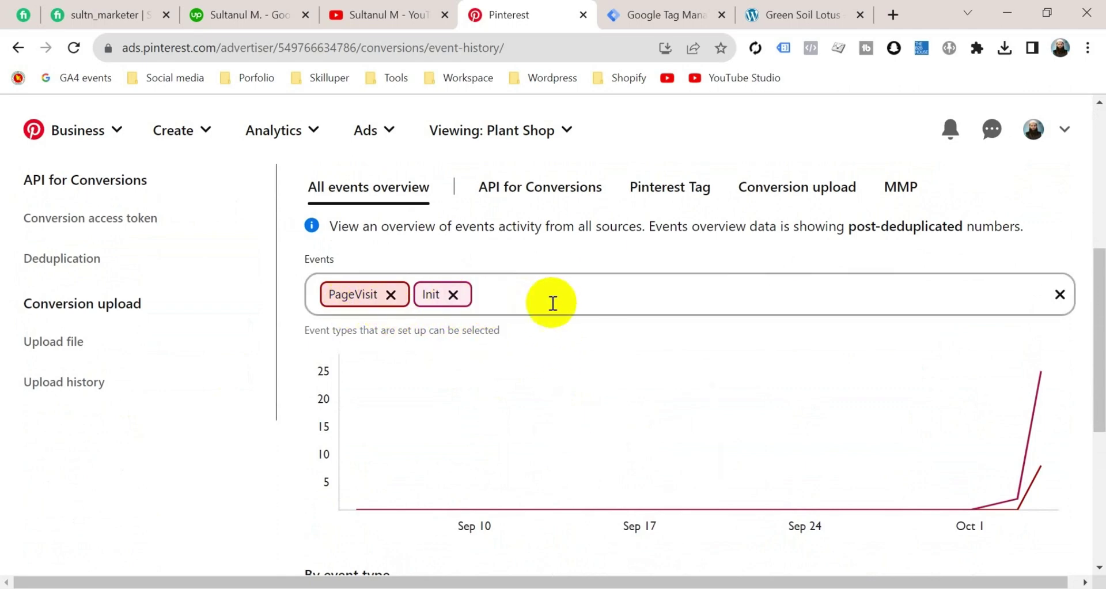
click(652, 14)
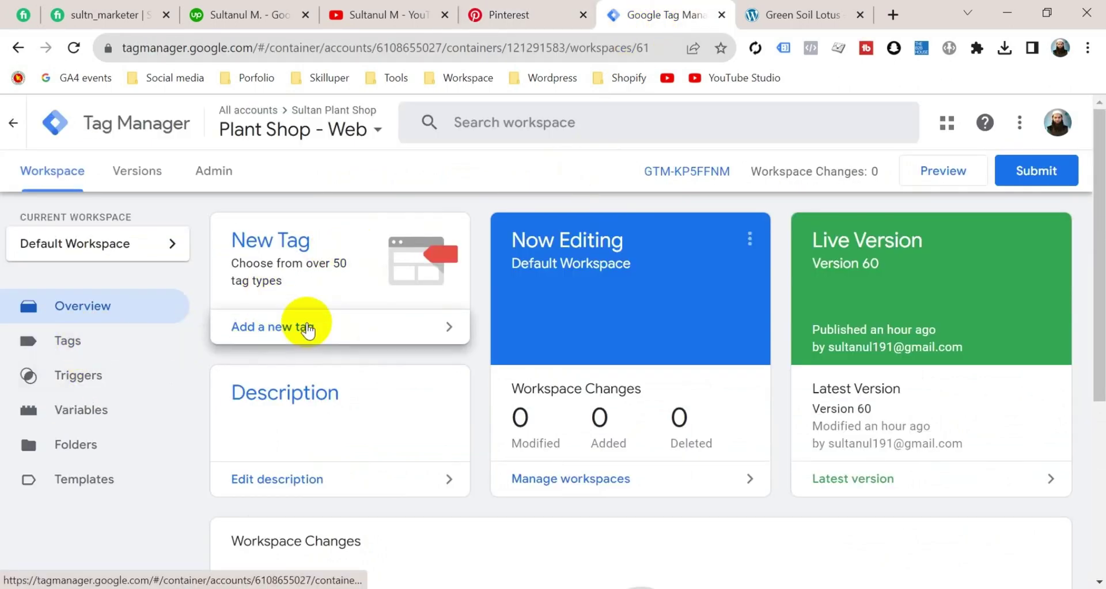
Create a new tag of type Pinterest Tag, found by searching 'pint'
click(303, 325)
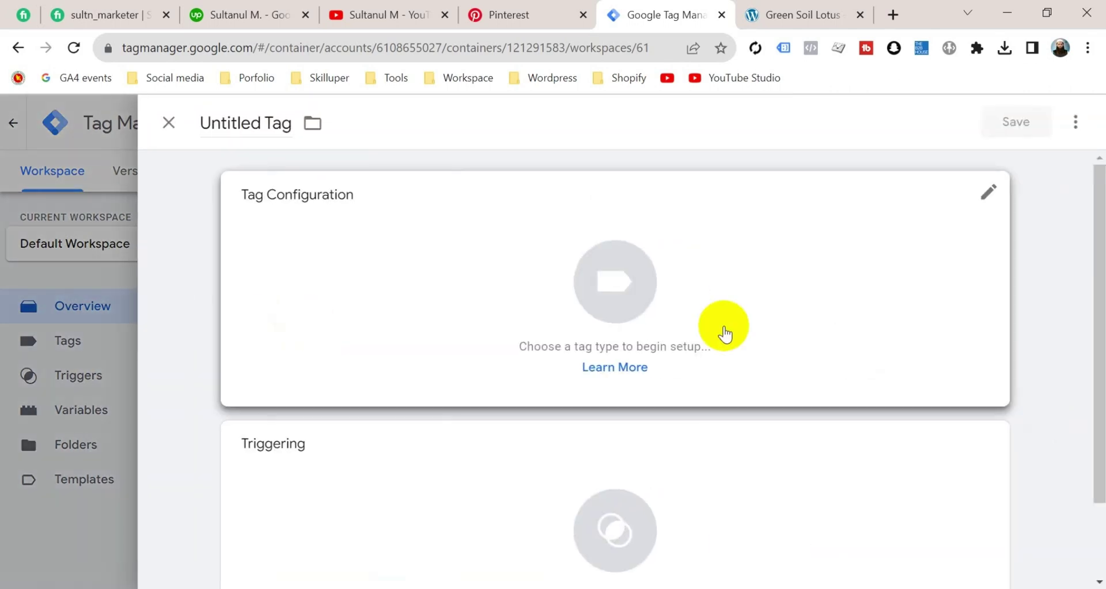
click(724, 329)
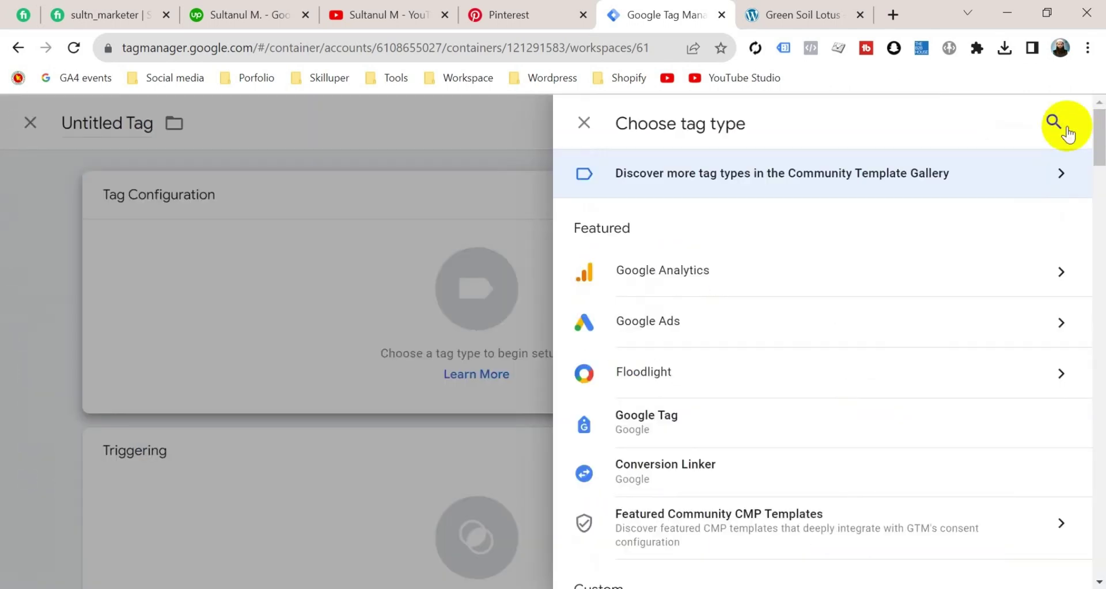
click(1052, 123)
text(pint)
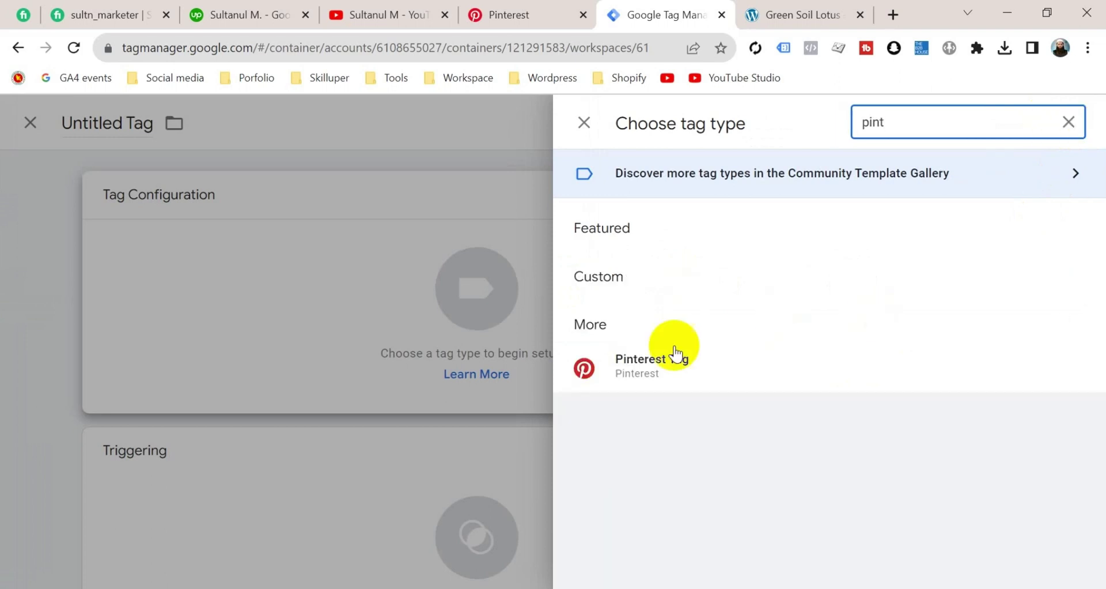
click(662, 378)
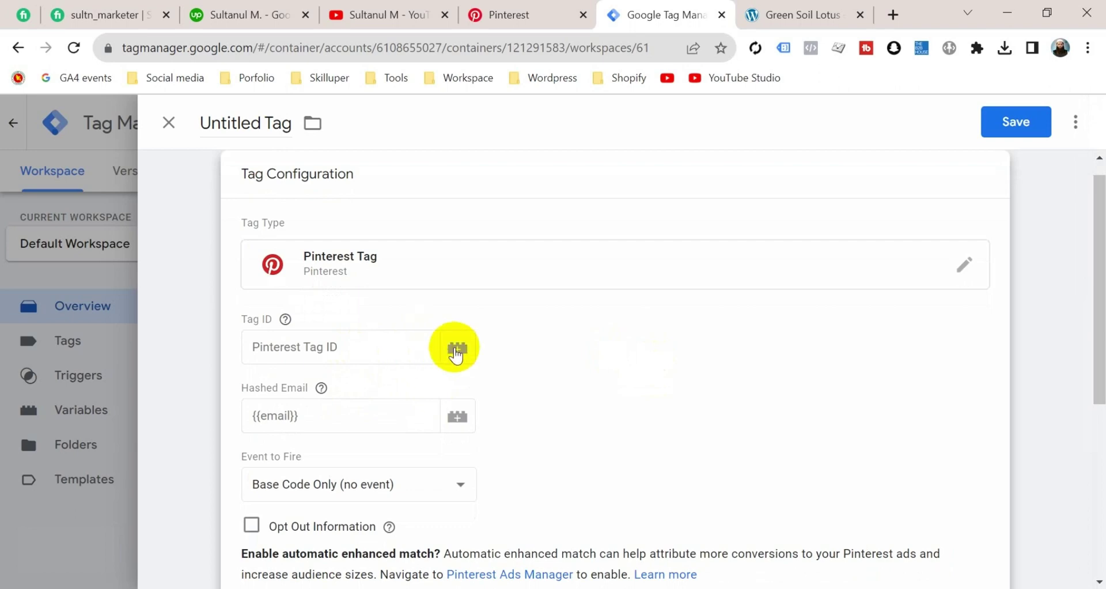
Set Tag ID to {{Pin - Tag ID}} and Hashed Email to {{dlv - Visitor Email Hashed}}
click(457, 349)
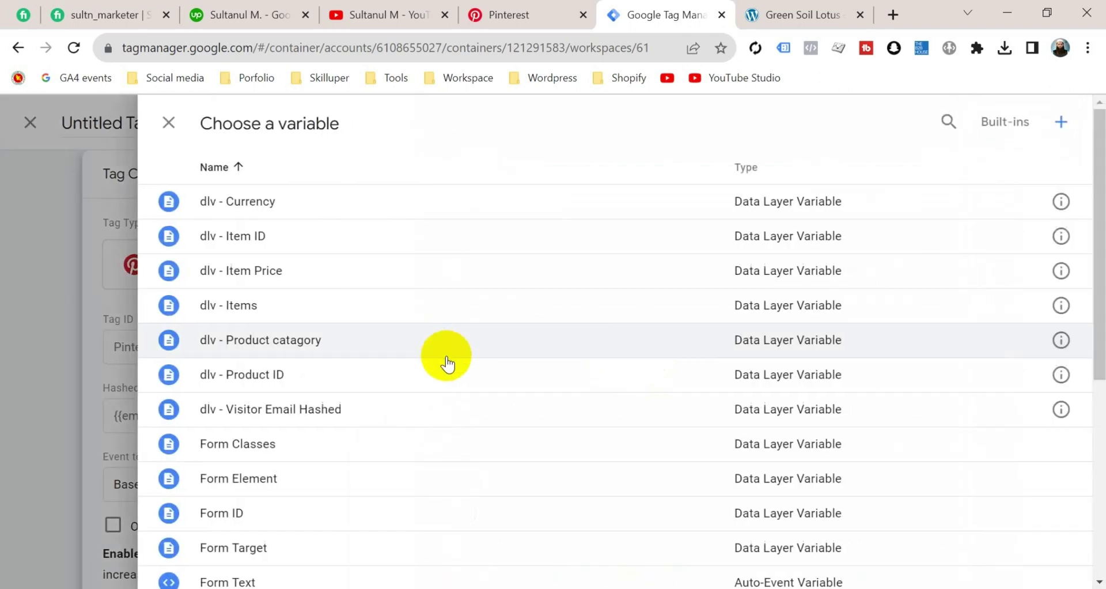
scroll(385, 469, down, 4)
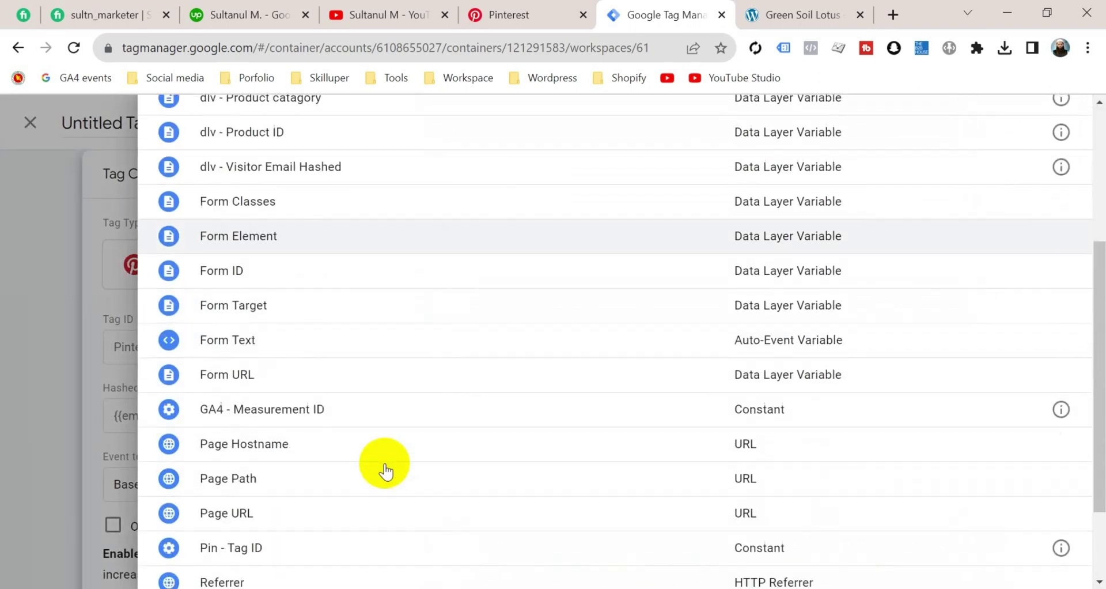
scroll(288, 513, down, 1)
click(273, 492)
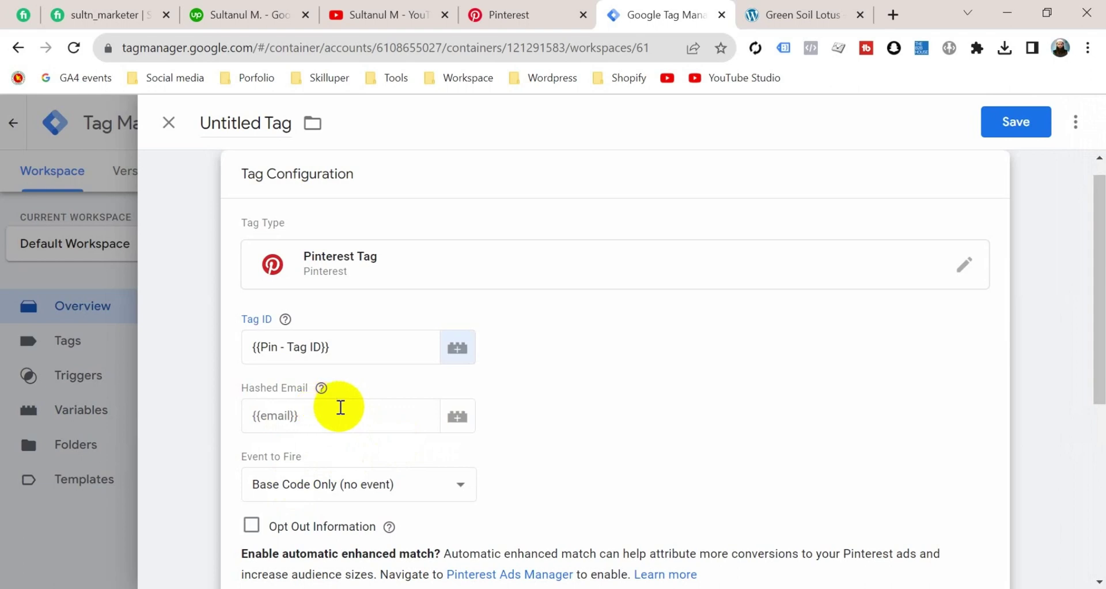
click(465, 423)
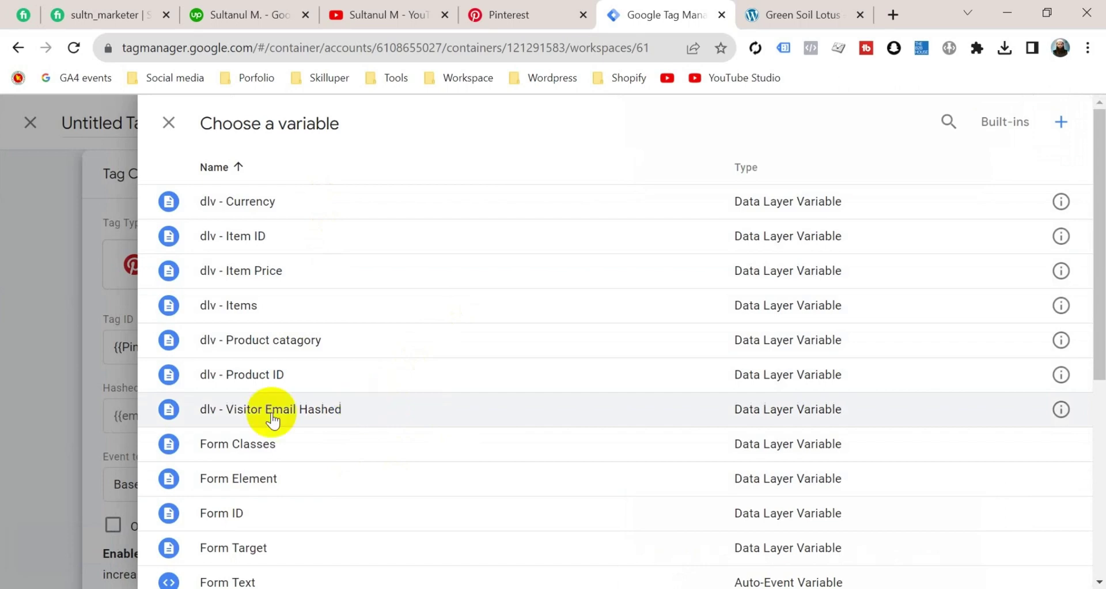
click(331, 419)
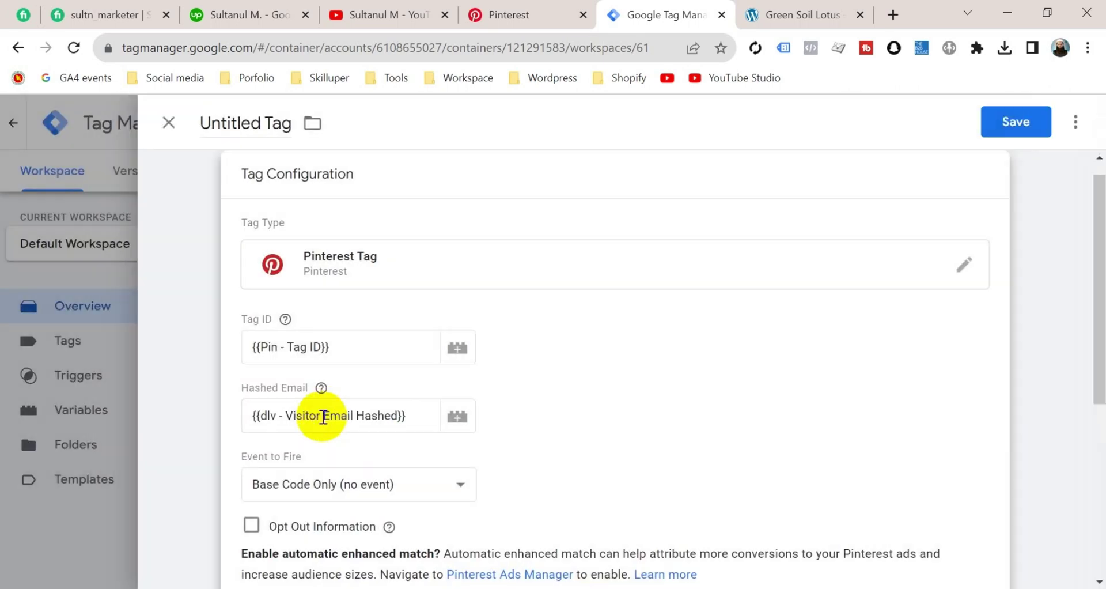
scroll(449, 473, down, 1)
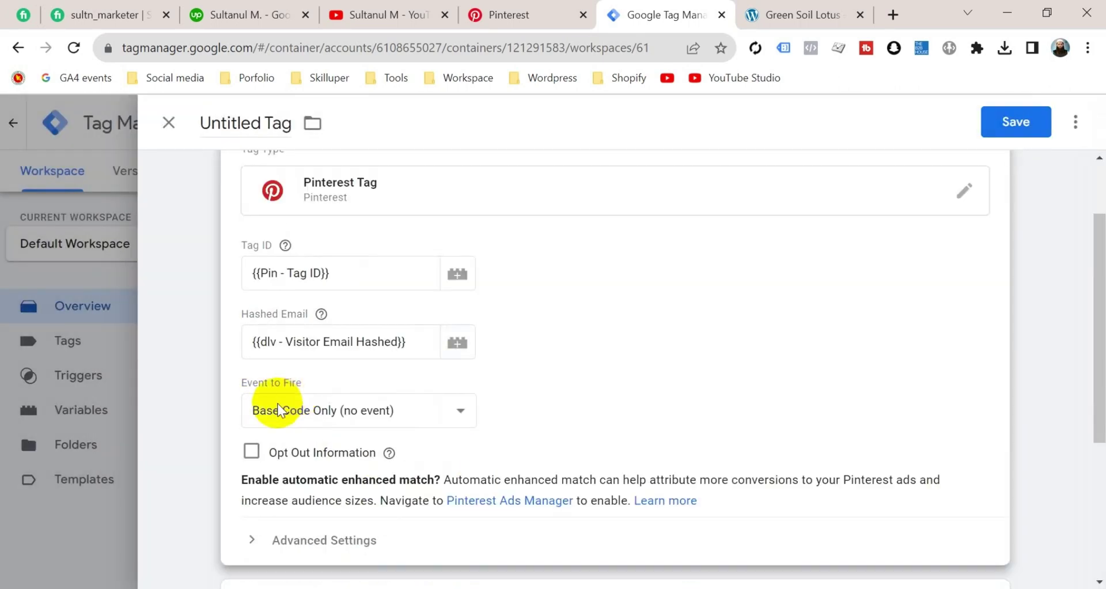
Set the Pinterest tag's Event to Fire to Add to Cart and view the empty Cart Parameters
click(404, 414)
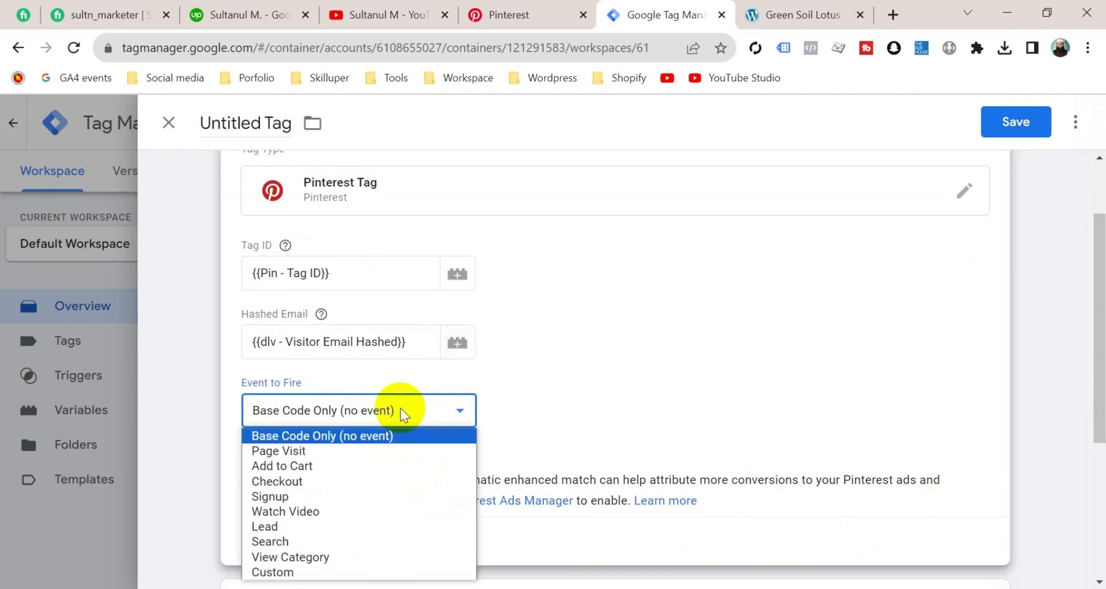
click(316, 465)
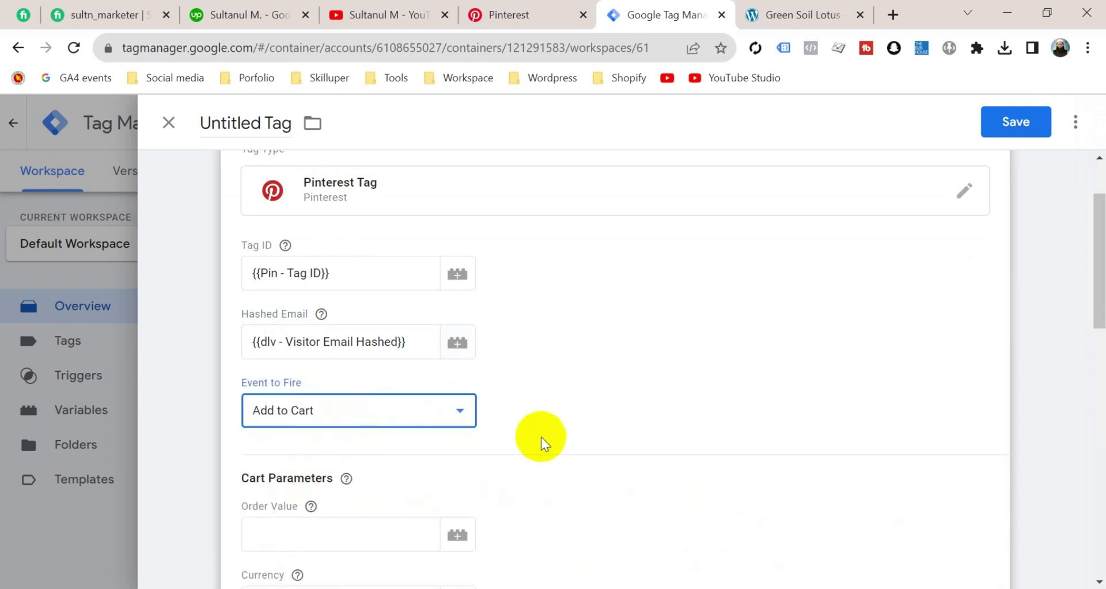
scroll(541, 444, down, 4)
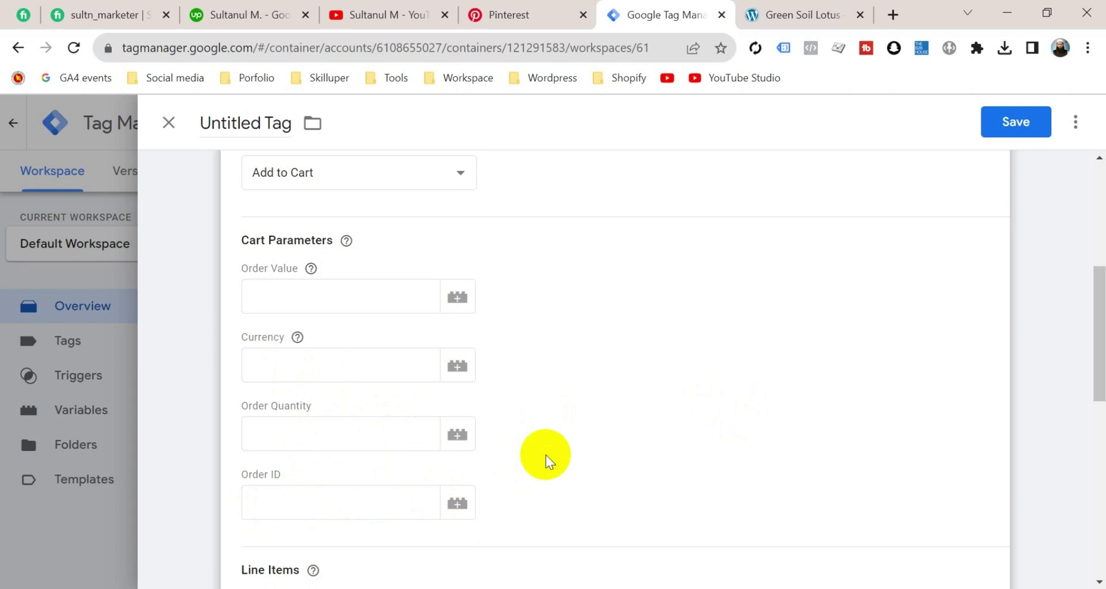
scroll(524, 311, up, 1)
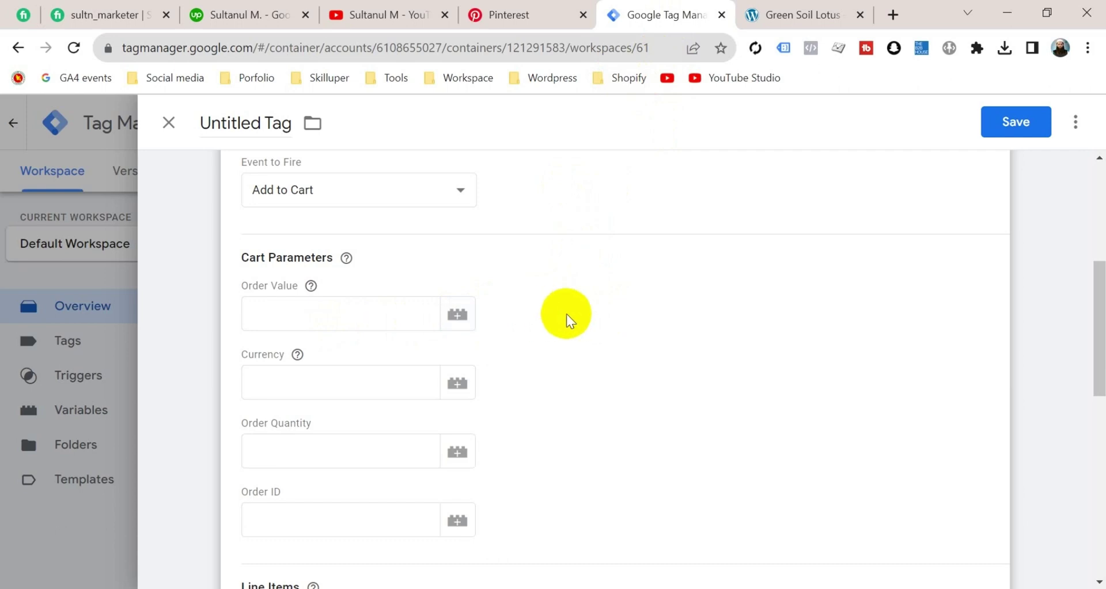
right_click(670, 16)
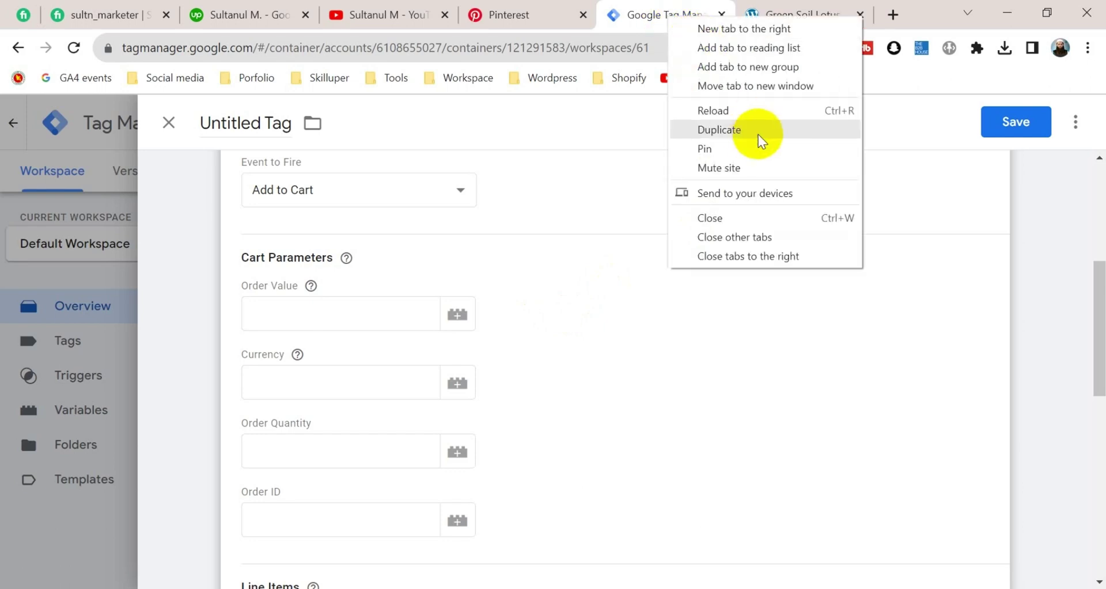
Duplicate the Tag Manager tab, start Preview, and connect Tag Assistant to the plant shop
click(744, 130)
click(932, 180)
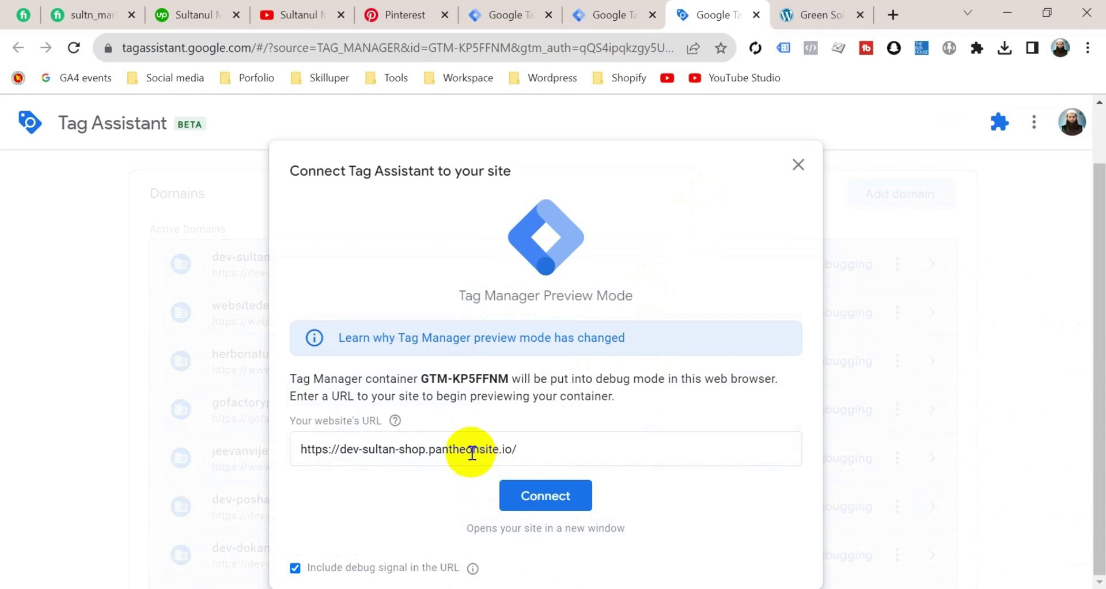
click(558, 493)
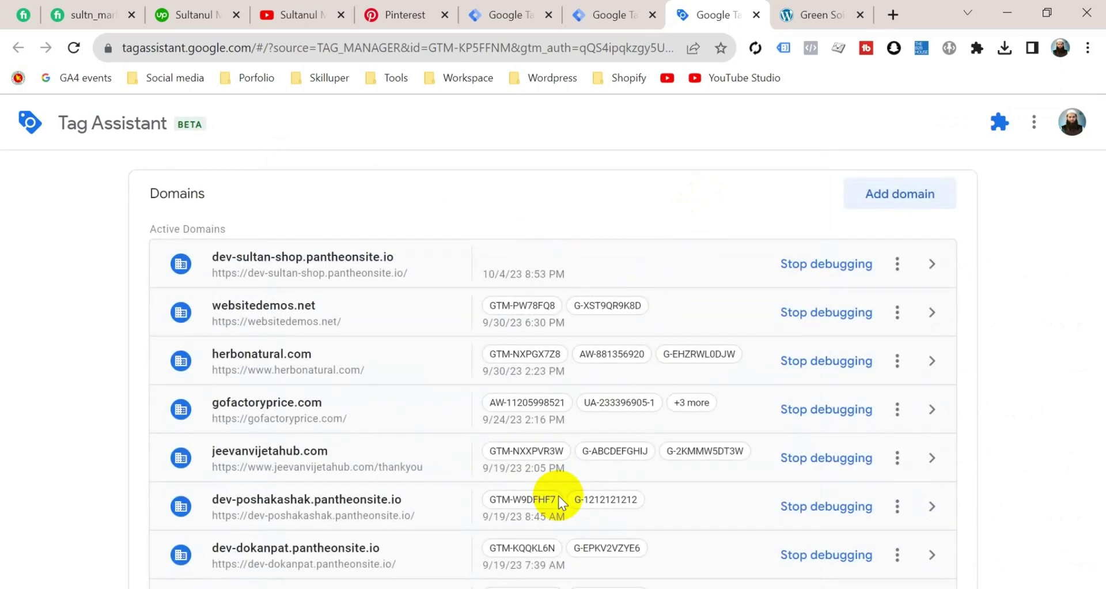
Add Green Soil Lotus to the cart on the shop site, then return to Tag Assistant
scroll(576, 489, down, 5)
scroll(578, 489, up, 5)
scroll(600, 428, down, 10)
scroll(600, 428, down, 6)
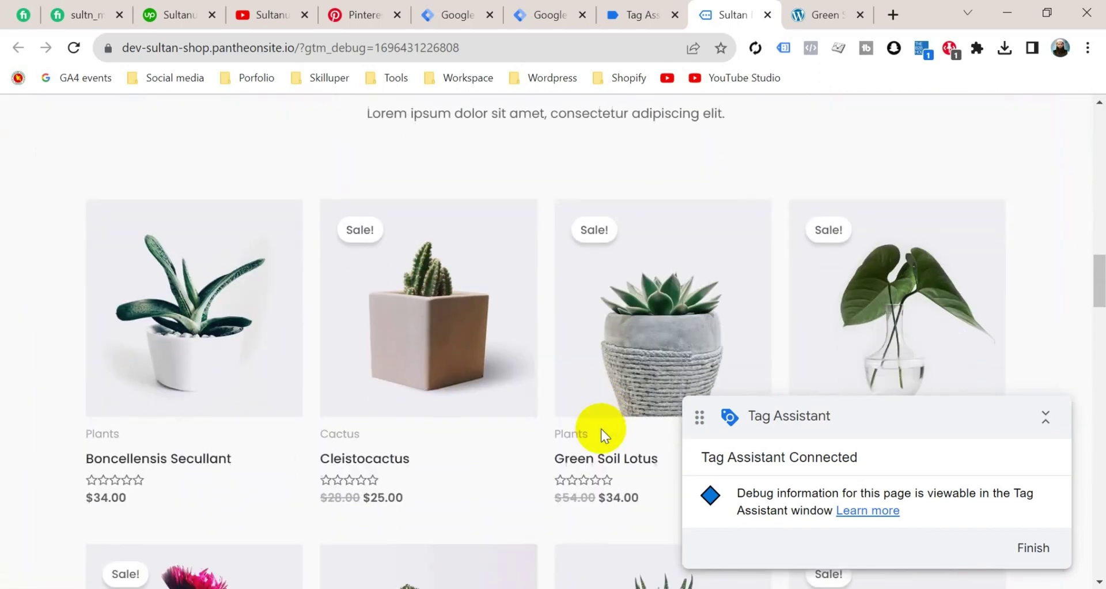
click(624, 270)
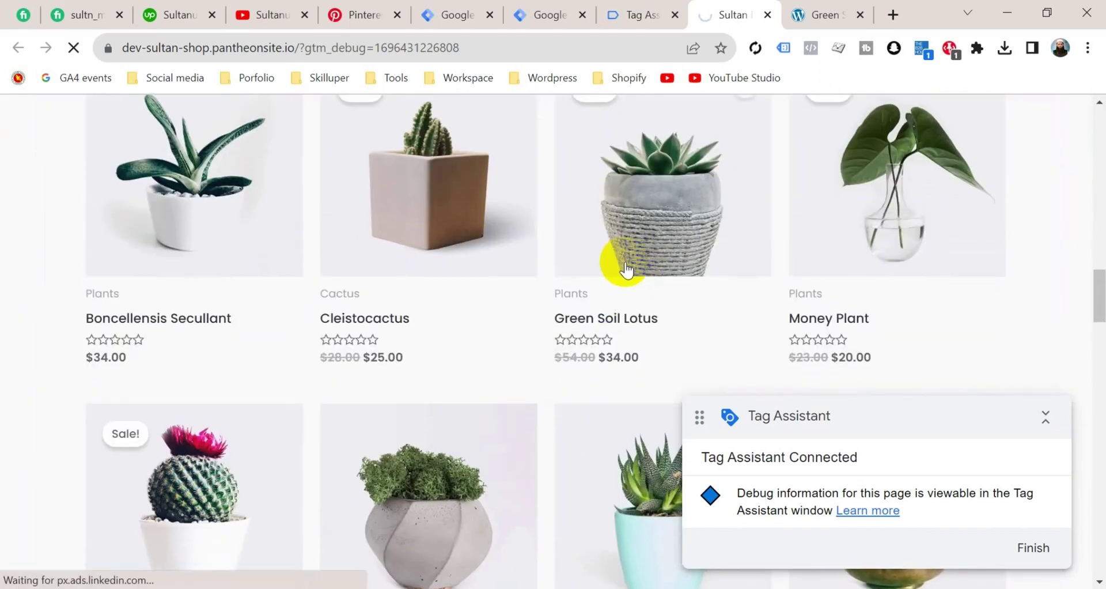
scroll(701, 350, down, 3)
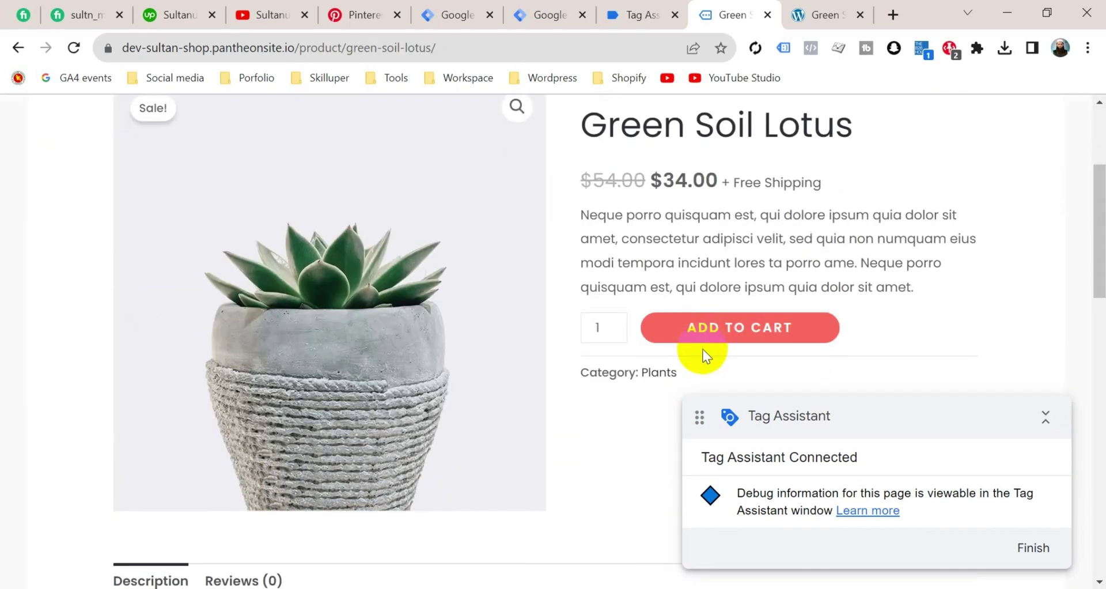
click(752, 326)
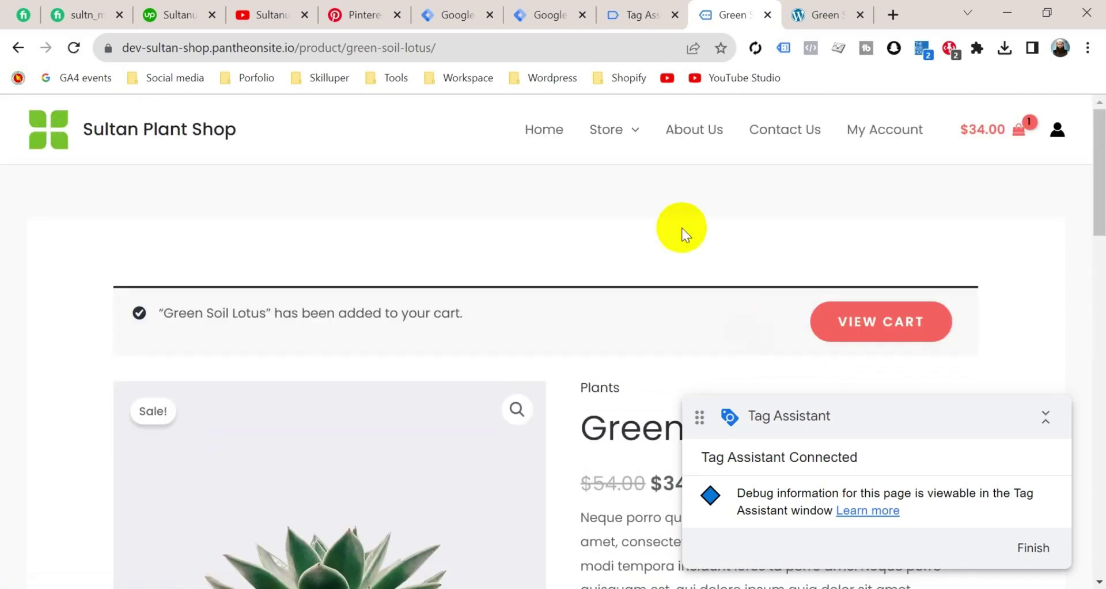
click(646, 19)
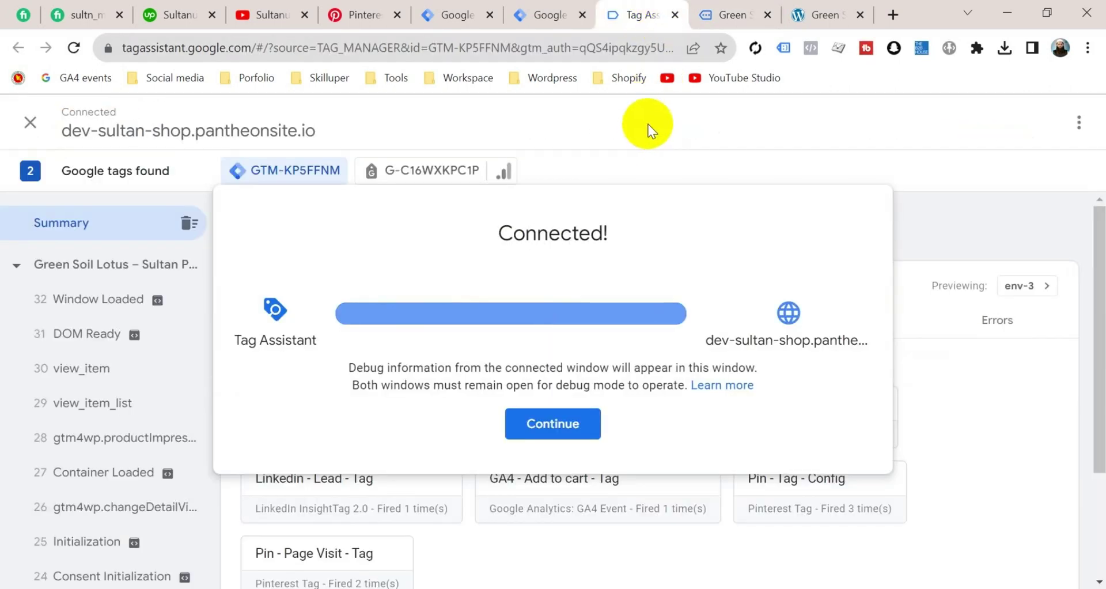
Show the 21 add_to_cart event's Data Layer: id 84, category Plants, price 34, USD
click(563, 423)
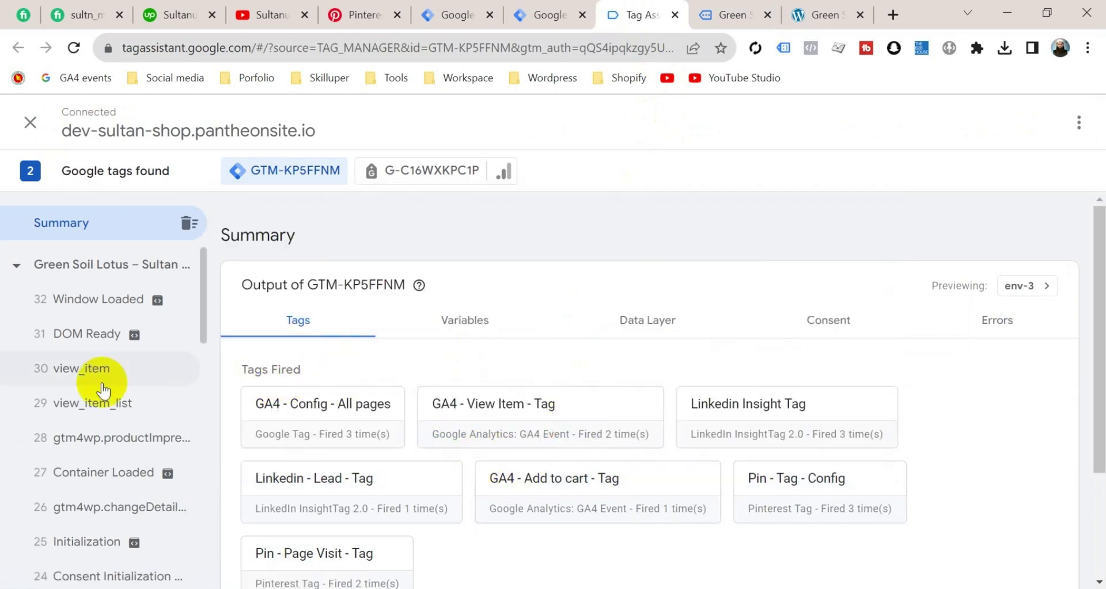
scroll(99, 424, down, 6)
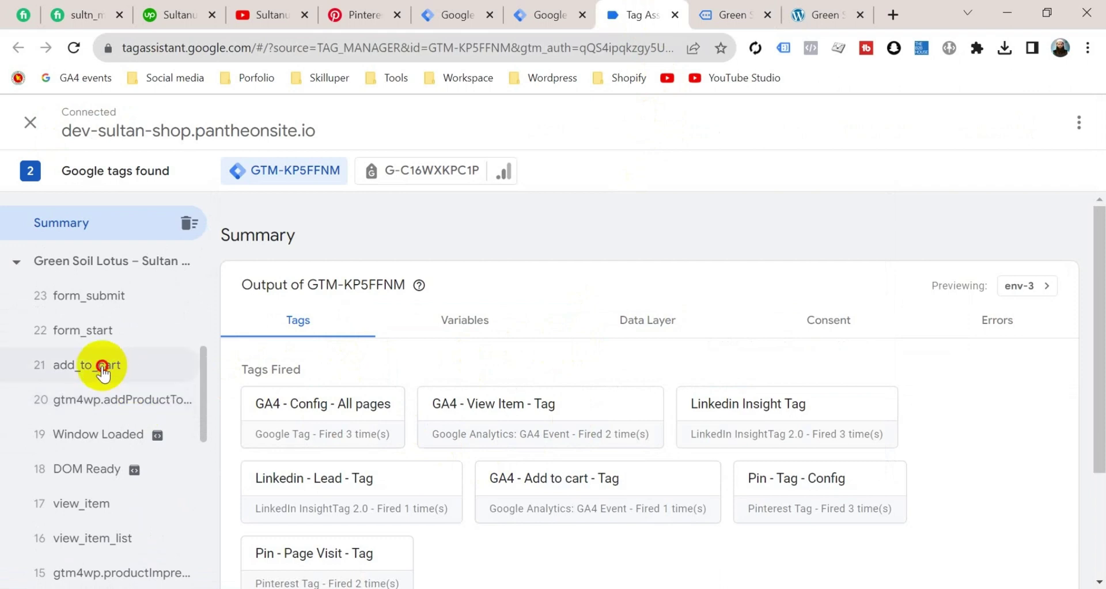
click(101, 369)
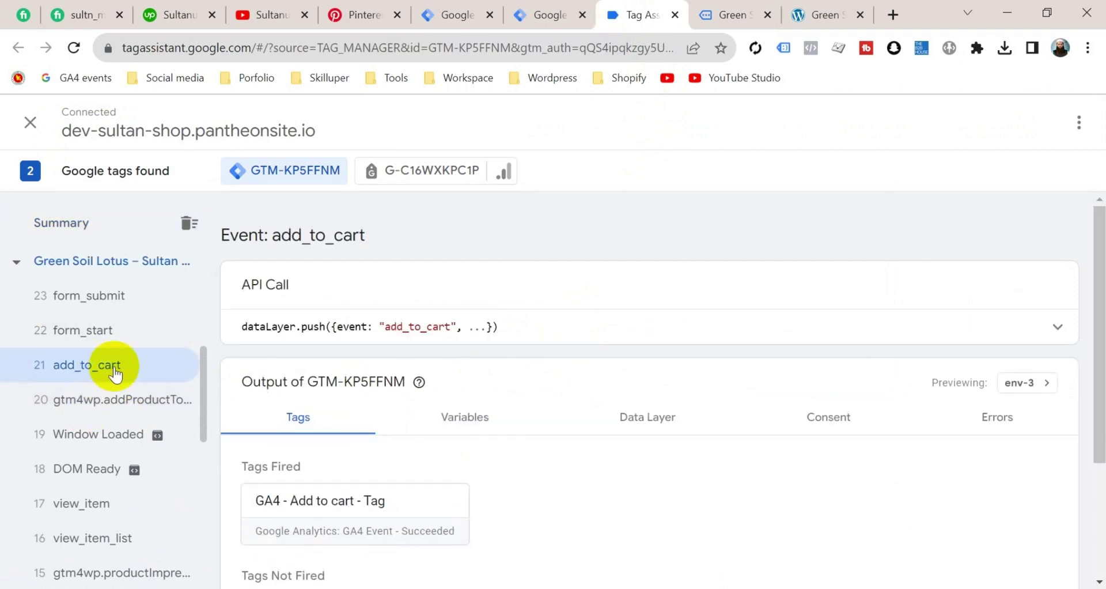
click(656, 427)
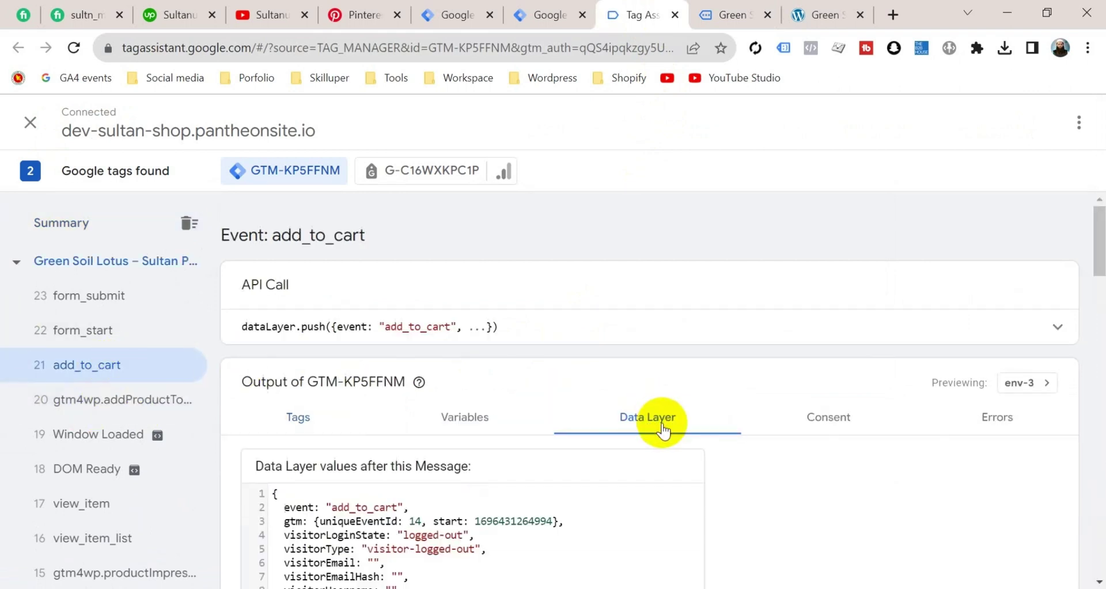
scroll(661, 462, down, 1)
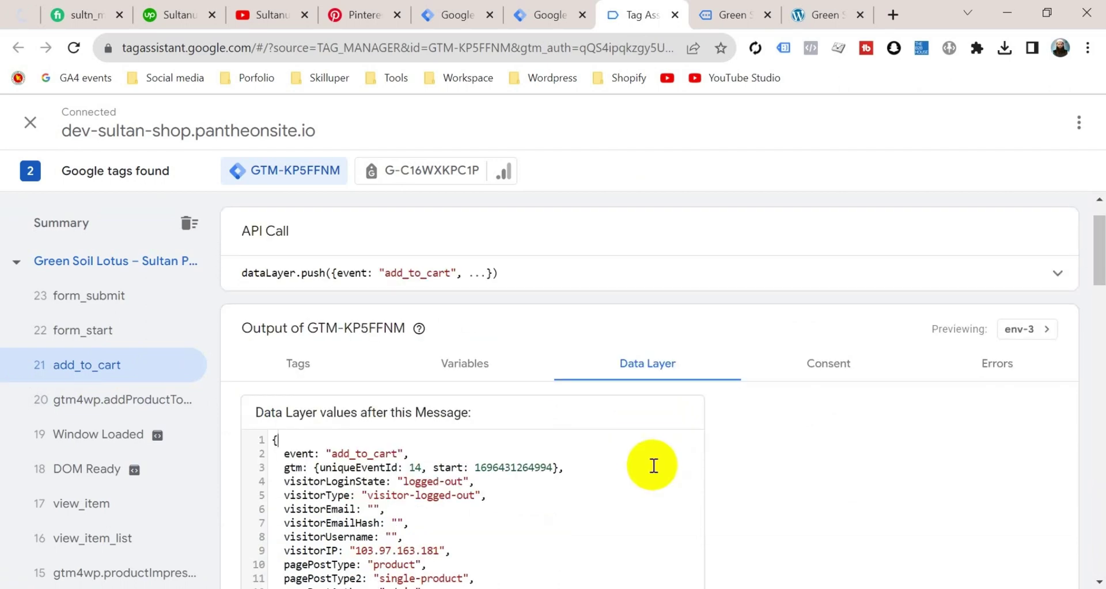
scroll(625, 468, down, 1)
scroll(624, 467, down, 10)
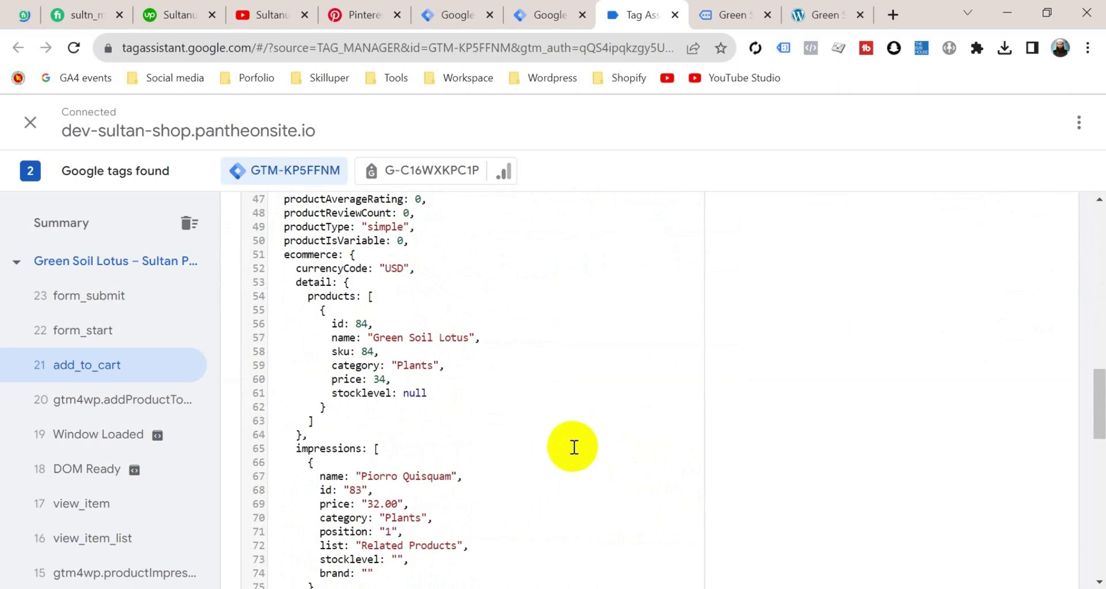
Add a new untitled Data Layer Variable (Version 2) under Tag Manager's User-Defined Variables
click(548, 15)
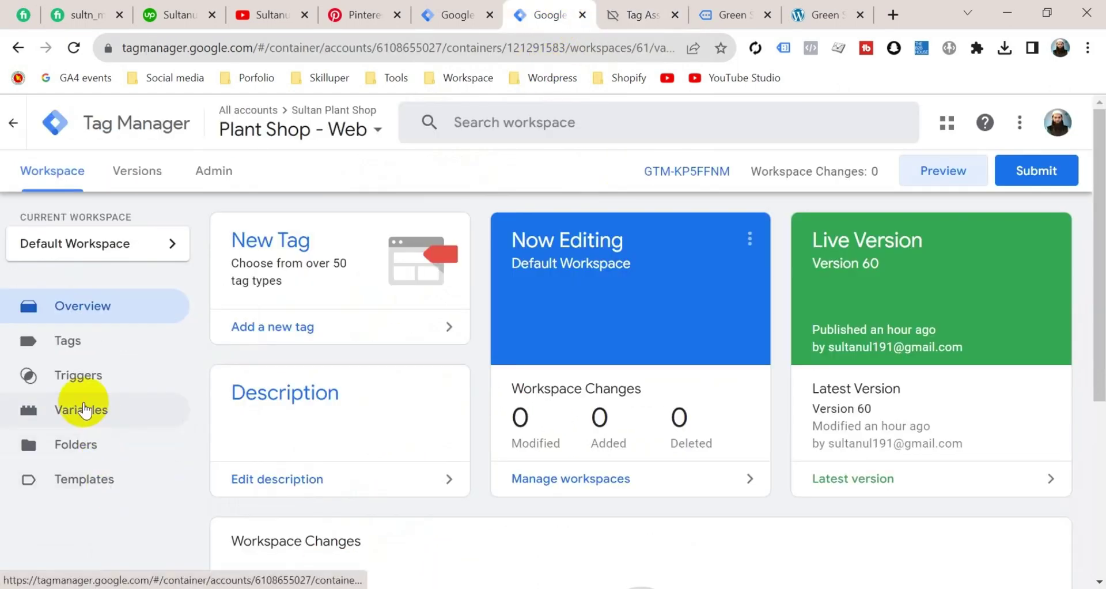
click(85, 409)
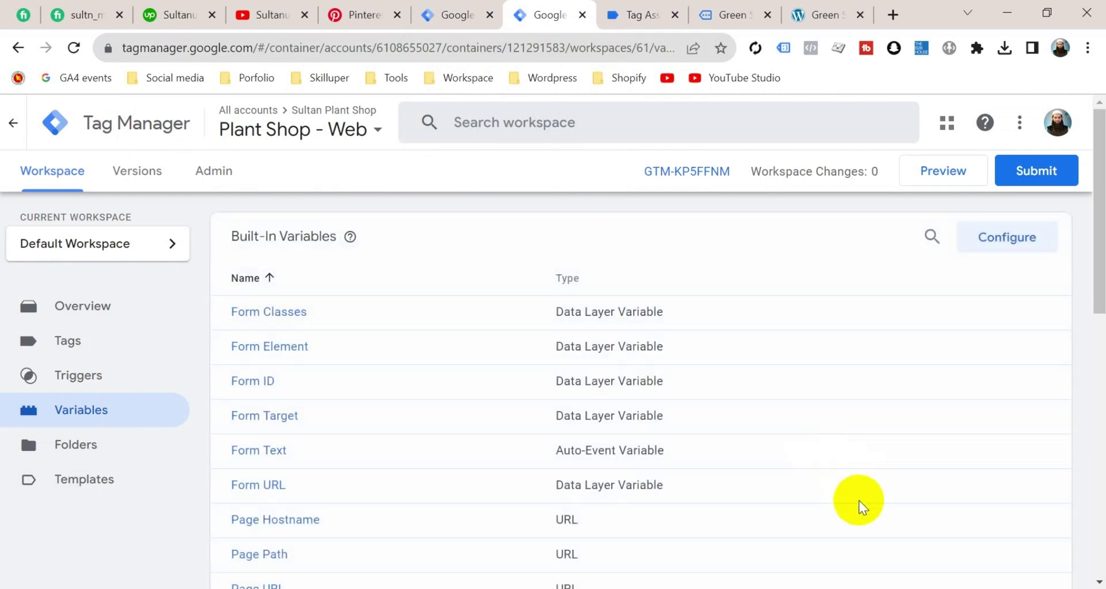
scroll(858, 507, down, 15)
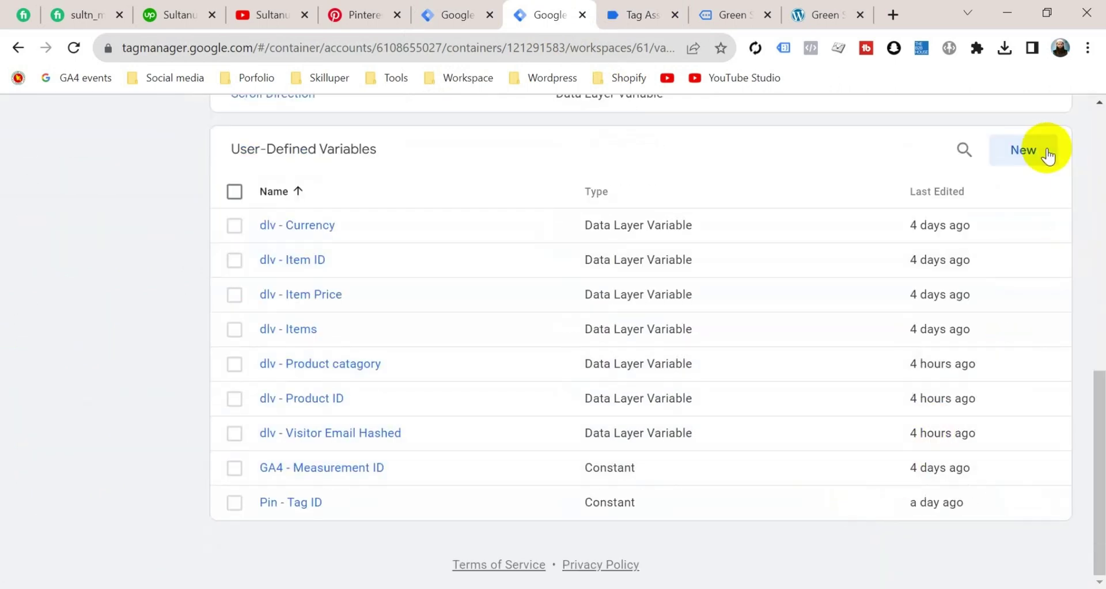
click(1044, 152)
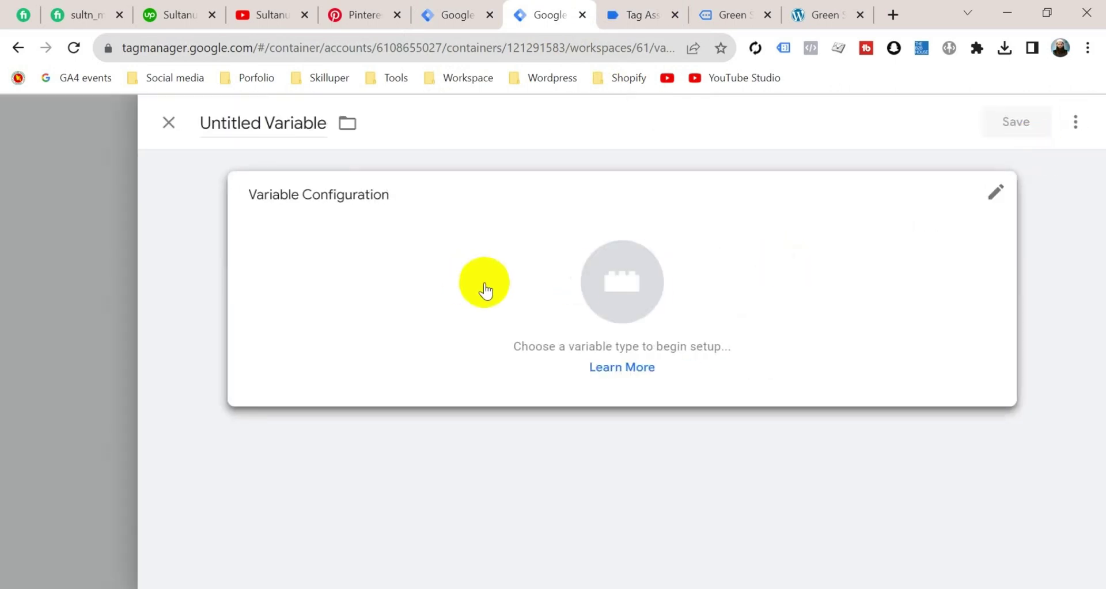
click(486, 291)
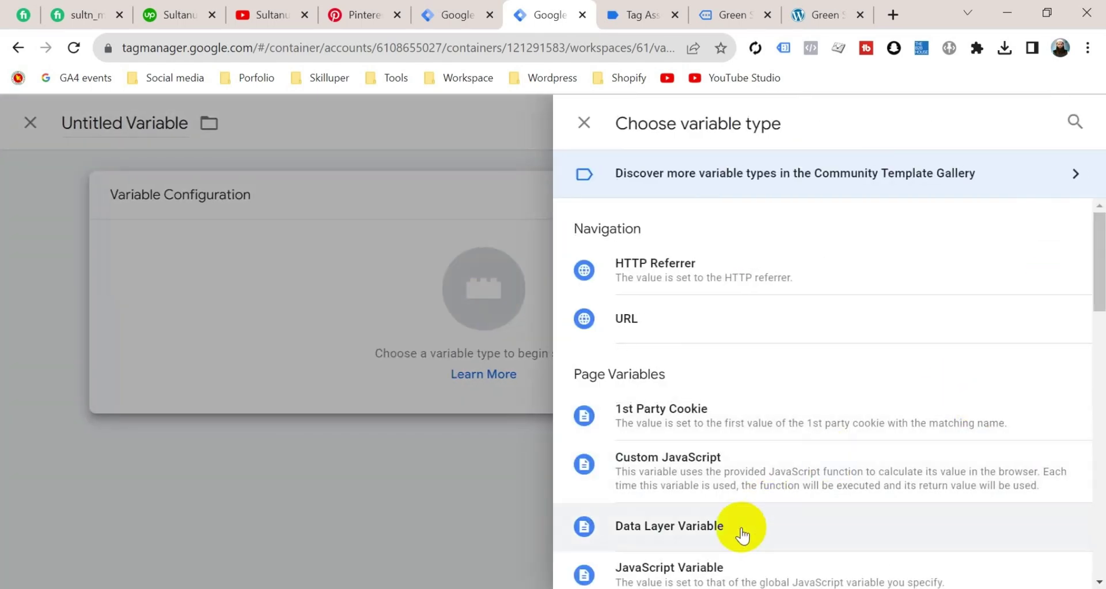
click(742, 534)
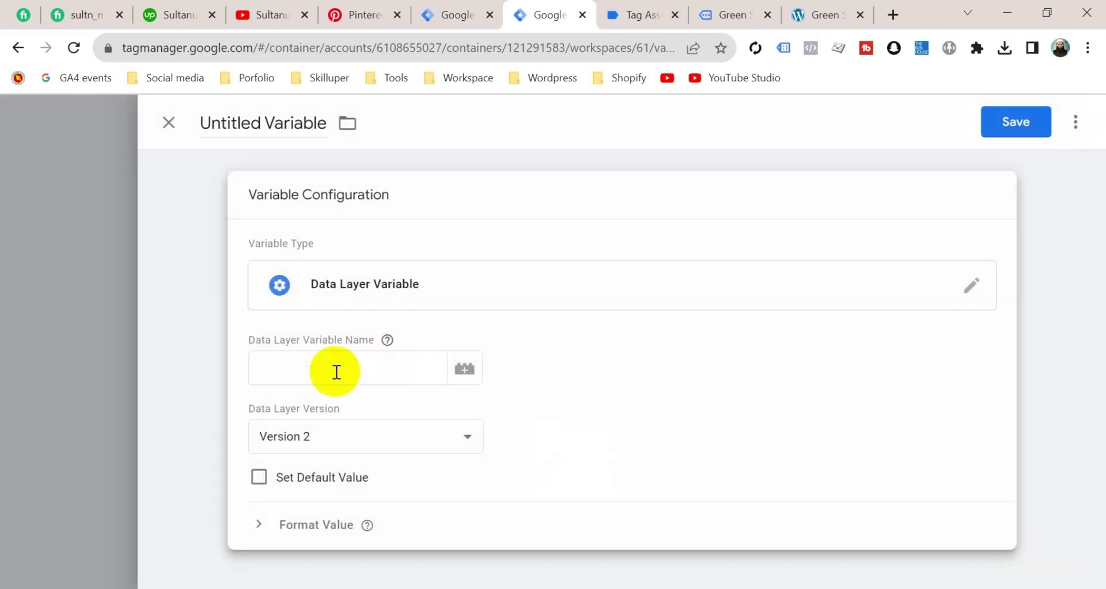
click(312, 374)
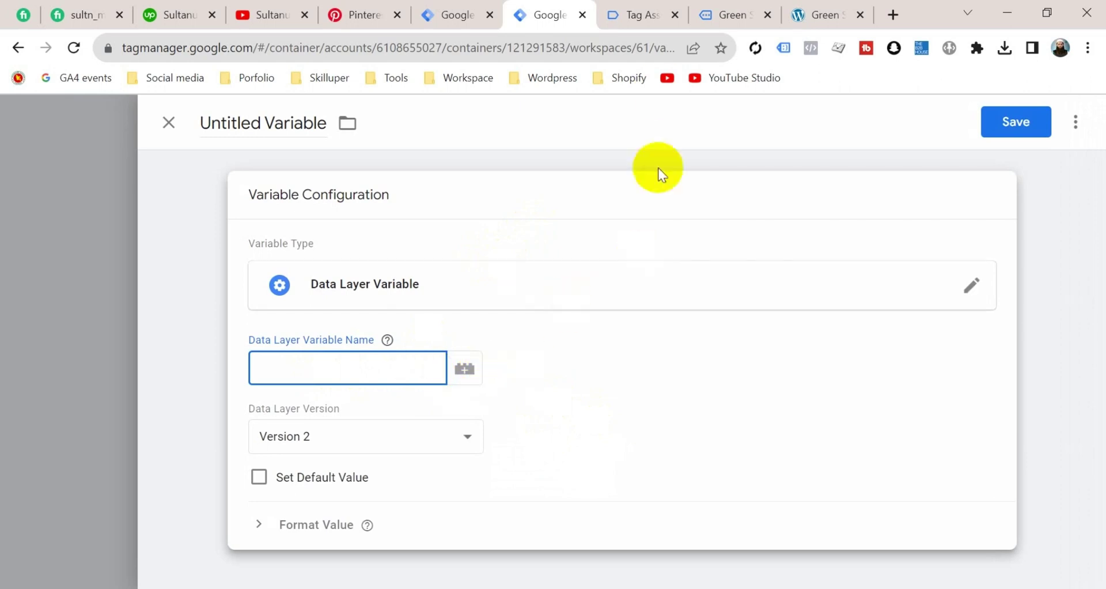
Copy the ecommerce, add, products and price keys from Tag Assistant's add_to_cart data layer
click(648, 16)
double_click(311, 333)
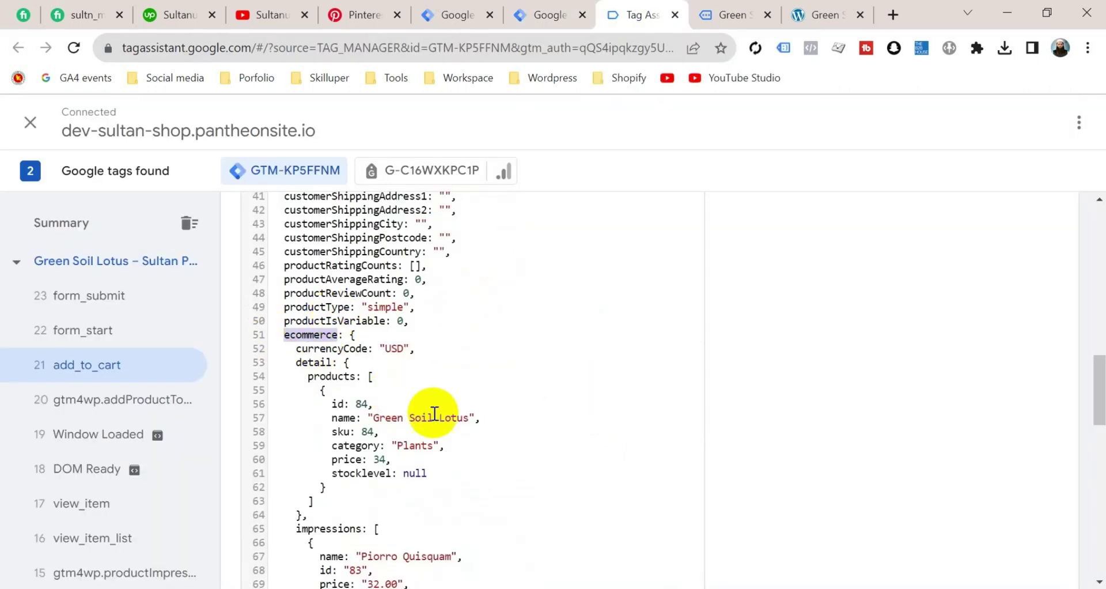
scroll(476, 461, down, 15)
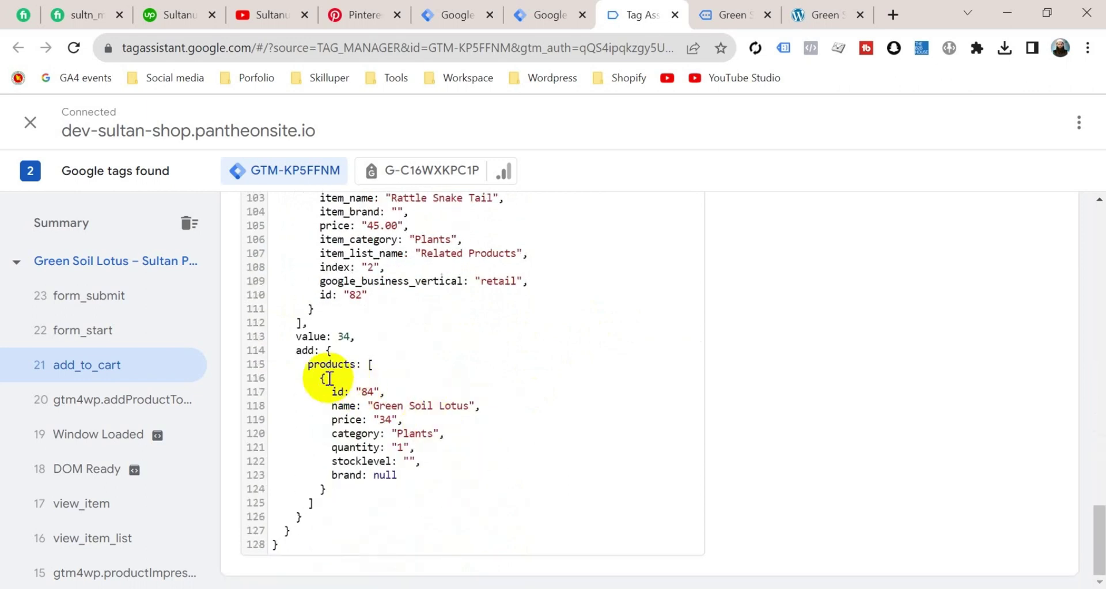
double_click(305, 349)
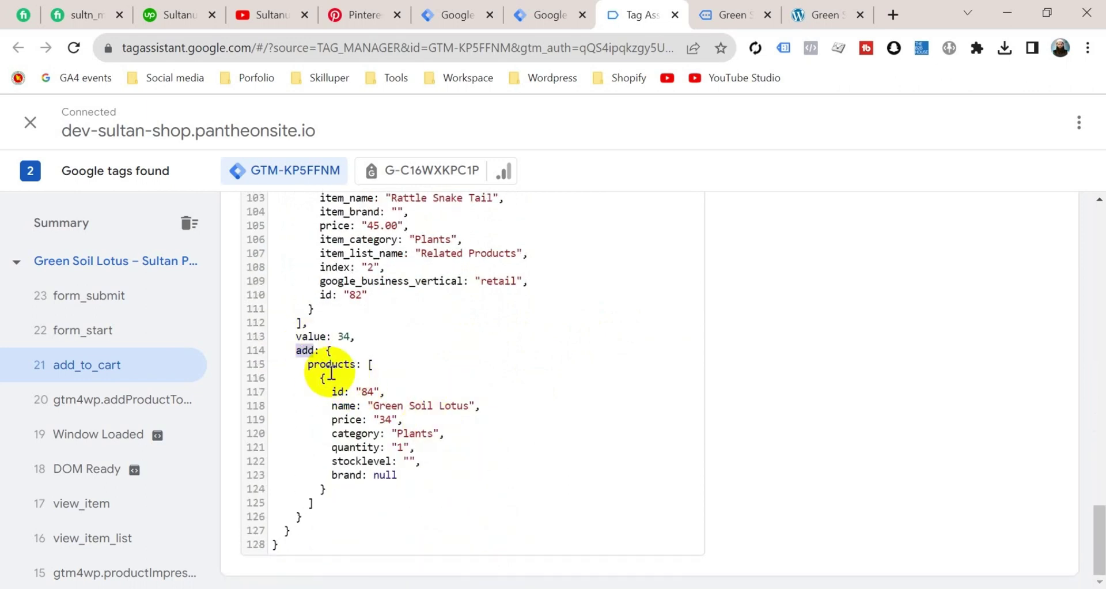
double_click(323, 363)
double_click(343, 420)
key(super+c)
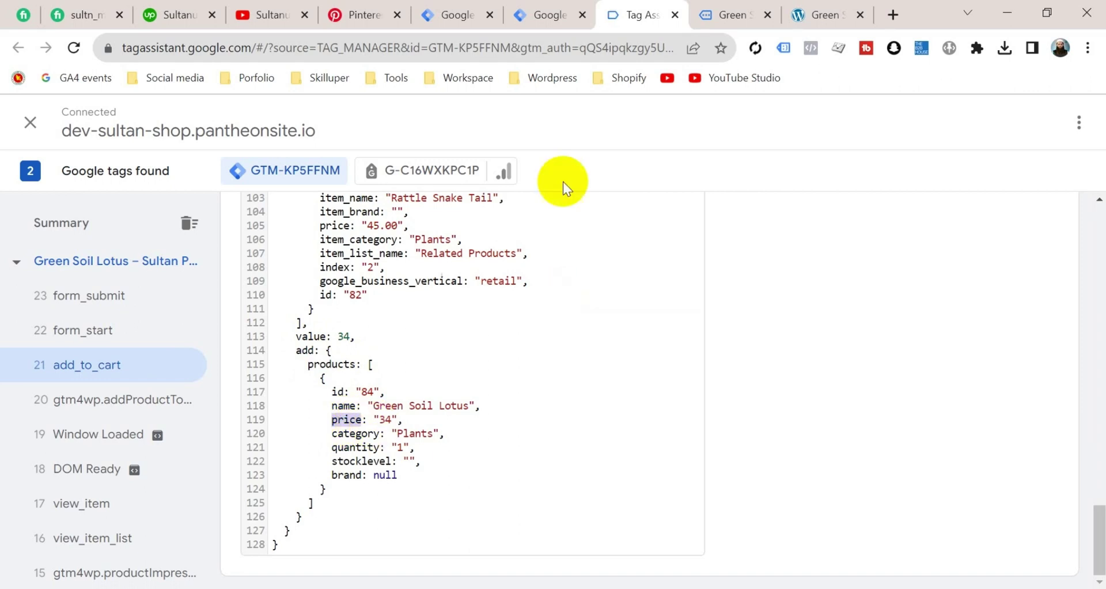
Enter ecommerce.add.products.price as the data layer variable name
click(536, 16)
click(330, 364)
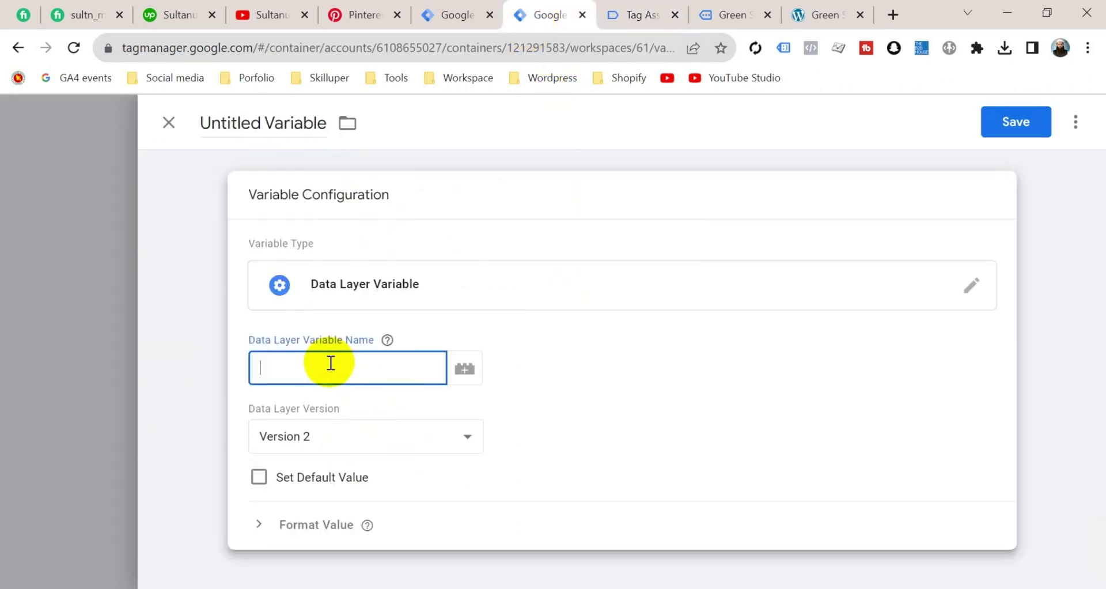
key(super+v)
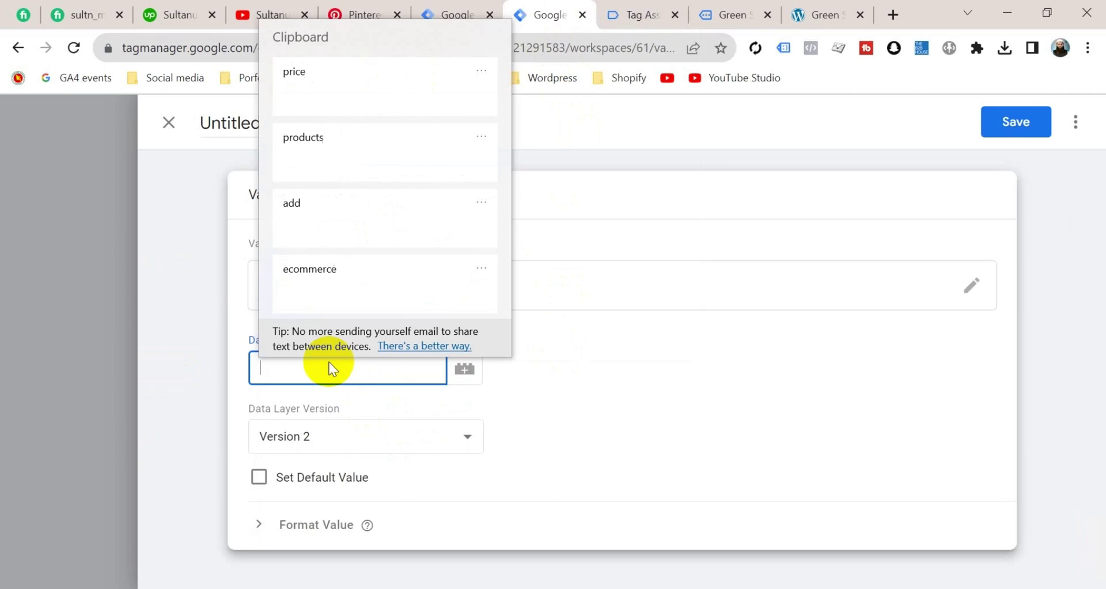
click(370, 292)
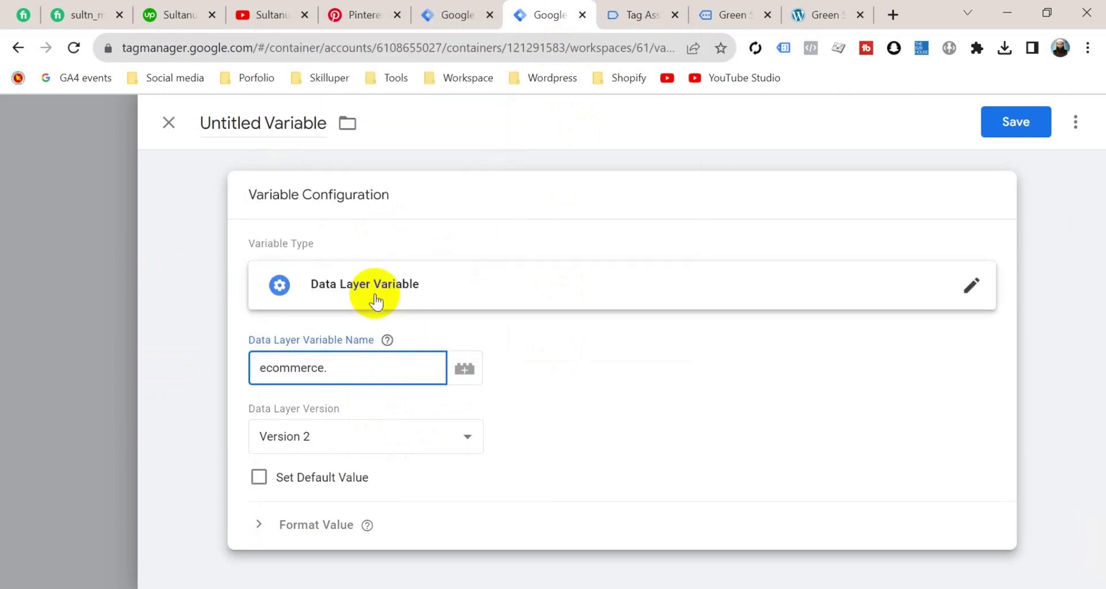
text(.)
key(super+v)
click(430, 233)
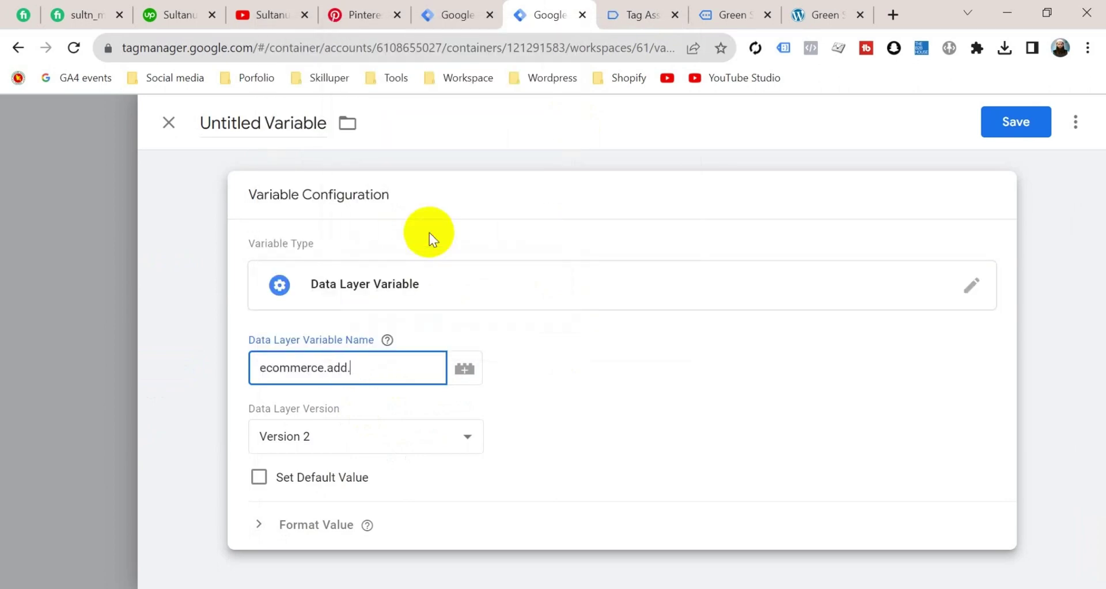
text(.)
key(super+v)
click(433, 162)
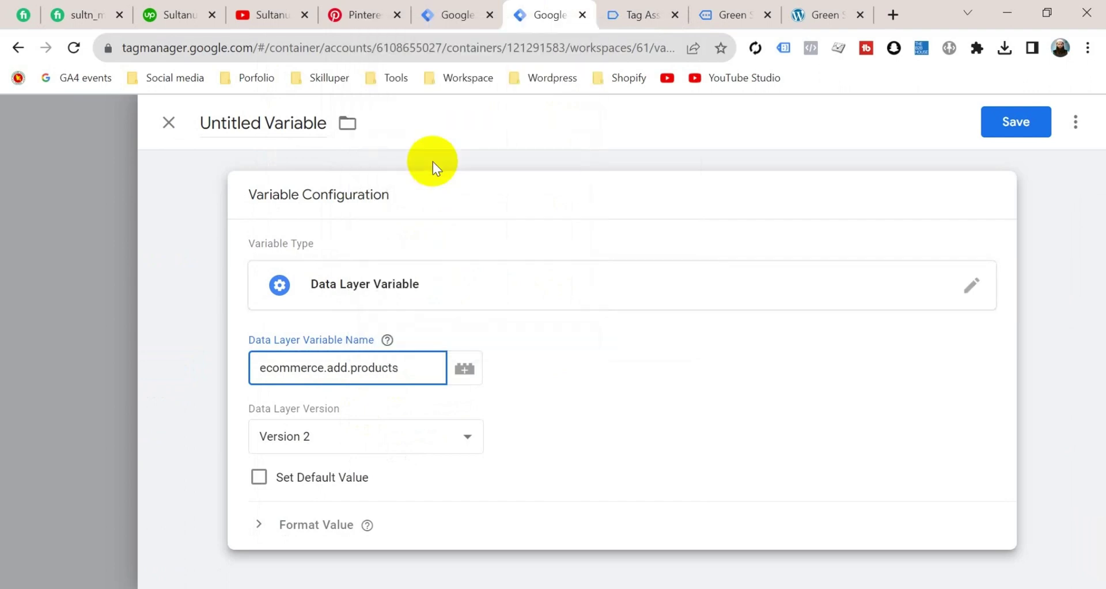
text(.)
key(super+v)
click(482, 78)
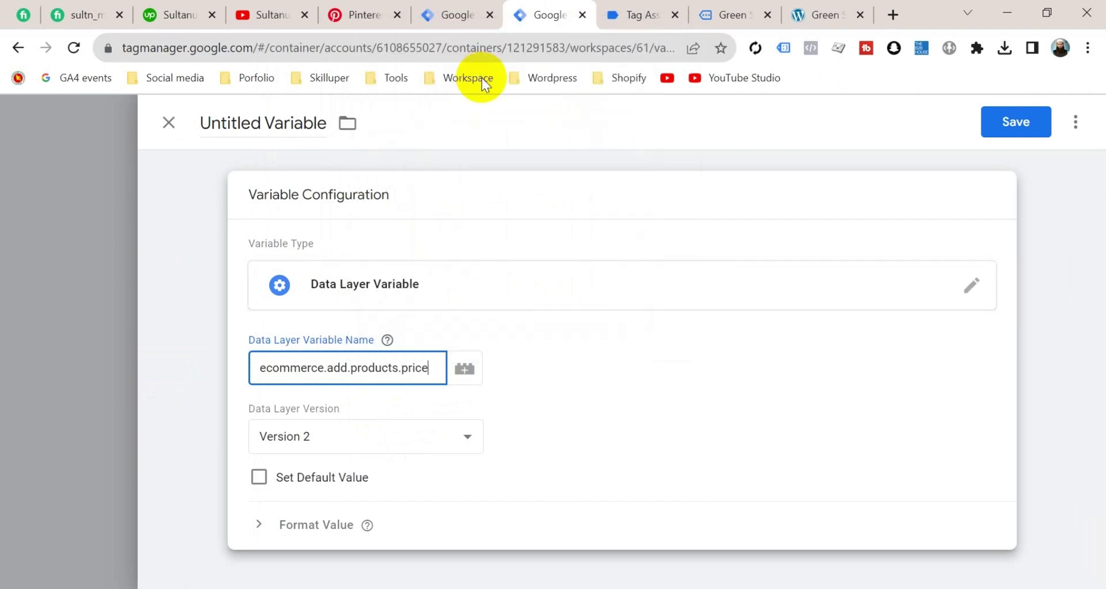
Rename the variable to 'dlv - Add to cart Price' and save it
click(259, 119)
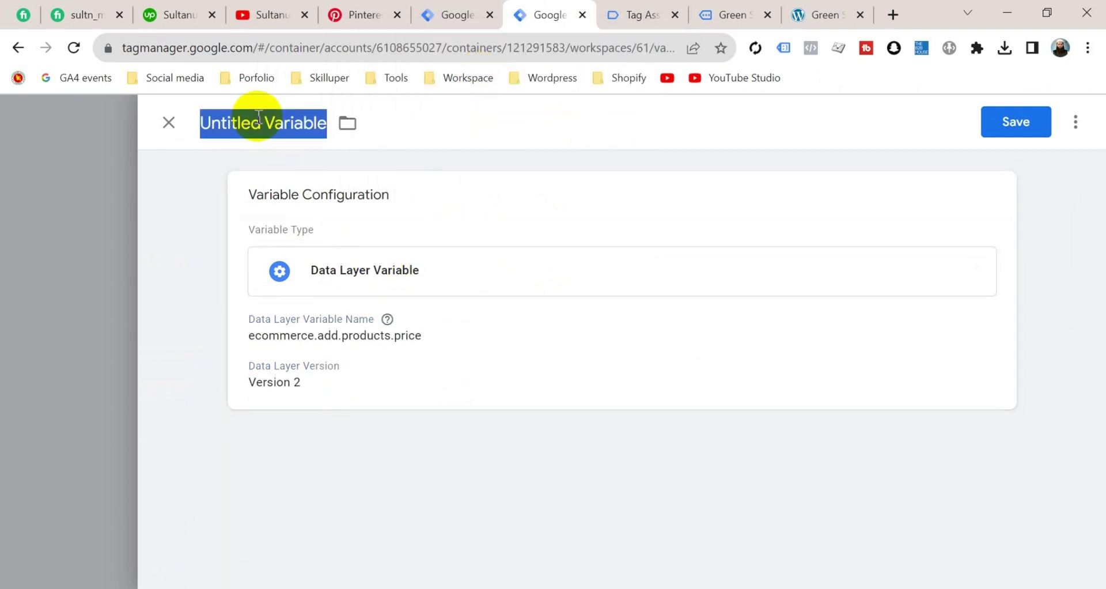
text(dlv - Add to cart Price)
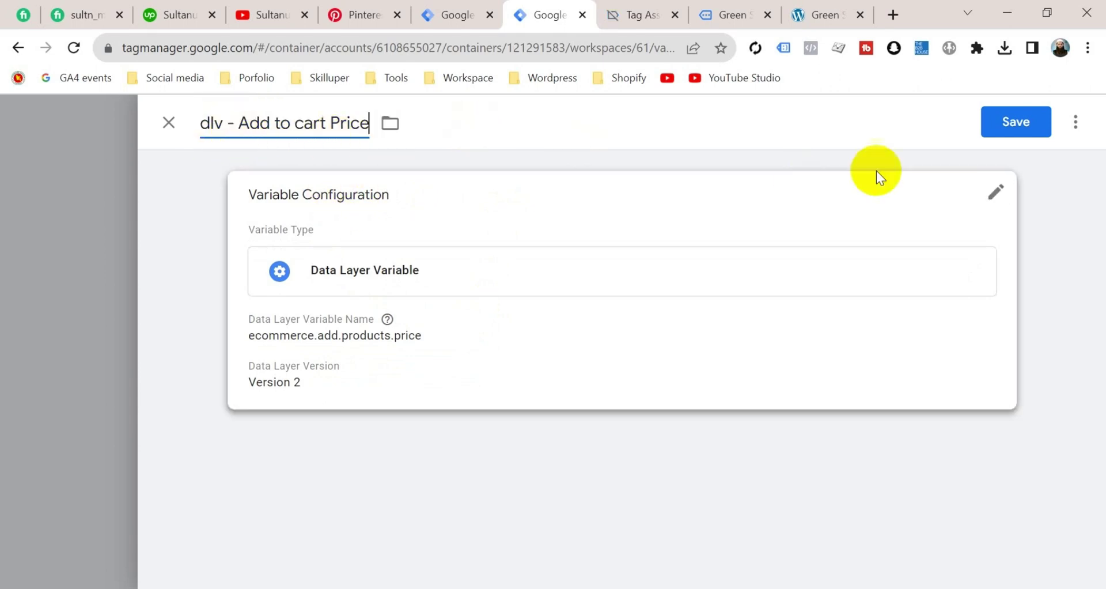
click(1014, 121)
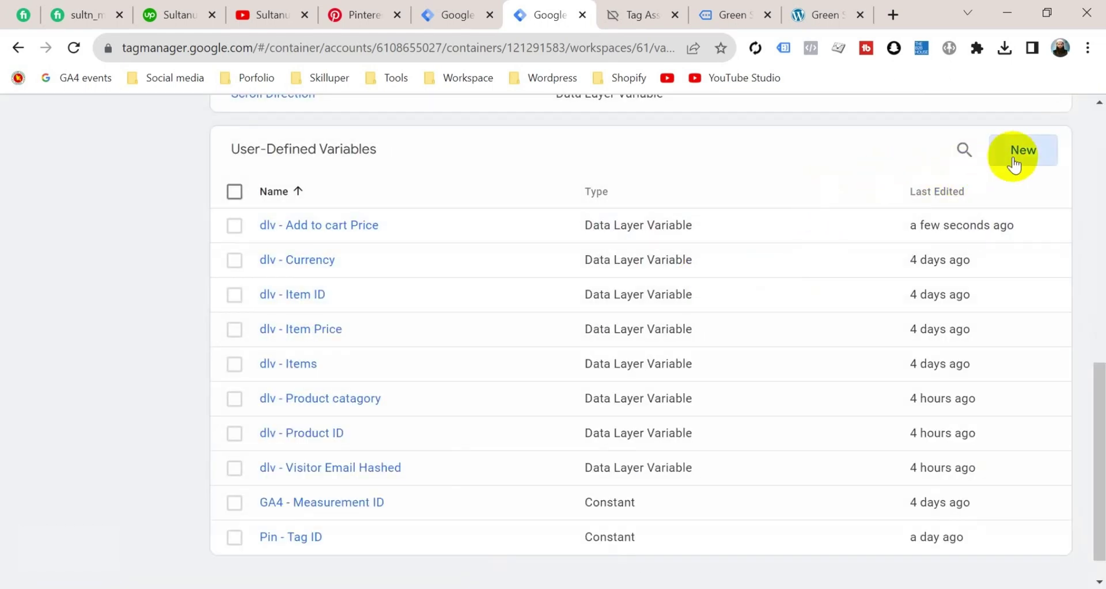
Start another new user-defined variable of type Data Layer Variable
click(1014, 165)
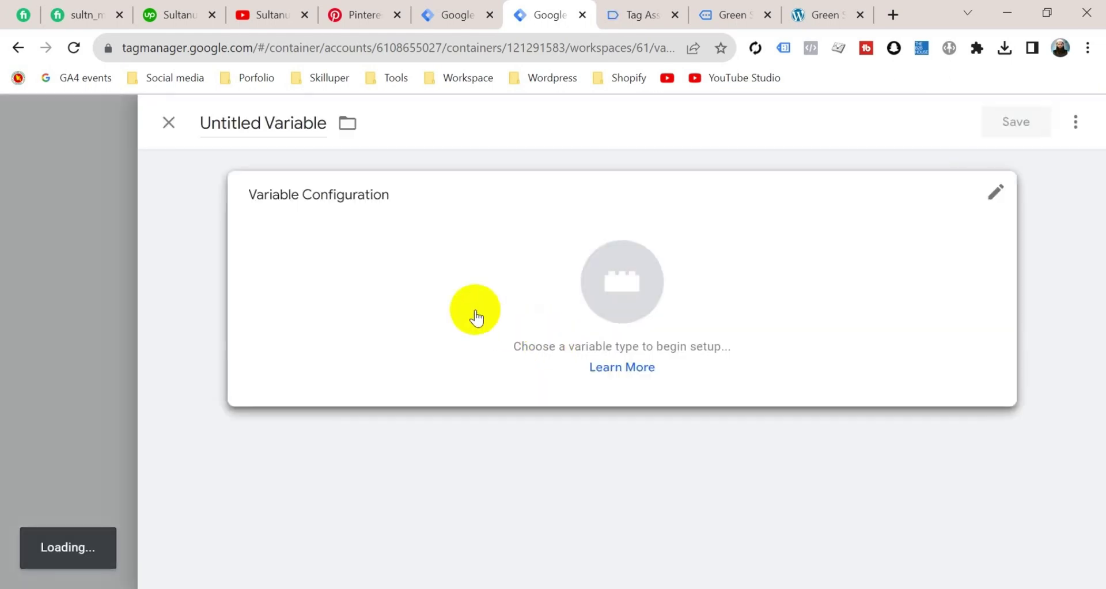
click(459, 314)
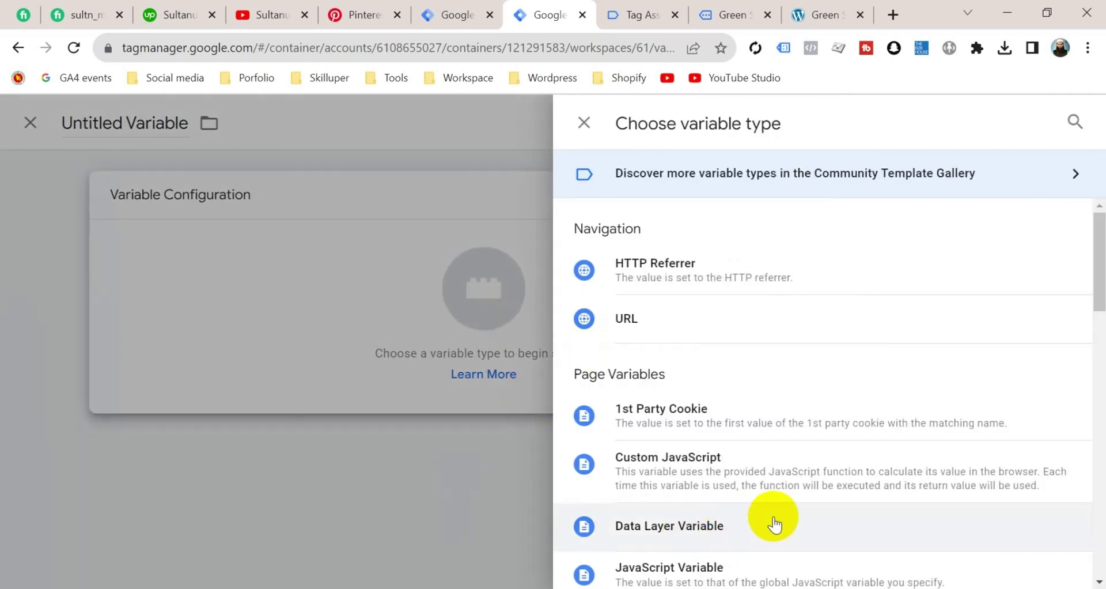
click(724, 527)
click(348, 366)
Copy the currency key from Tag Assistant and enter ecommerce.currency as the variable name
click(638, 17)
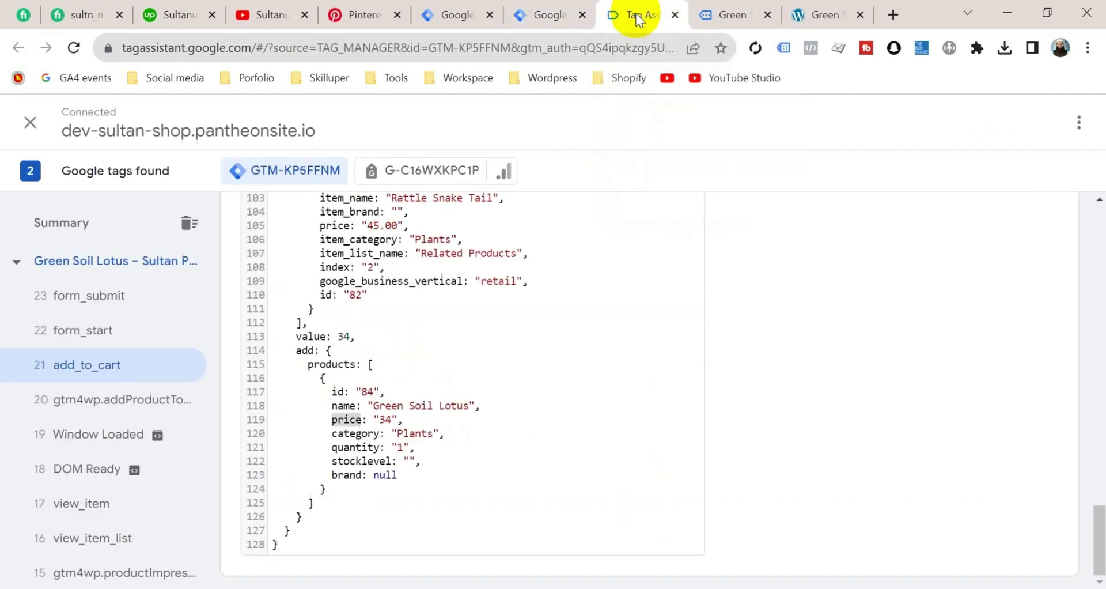
scroll(457, 362, up, 6)
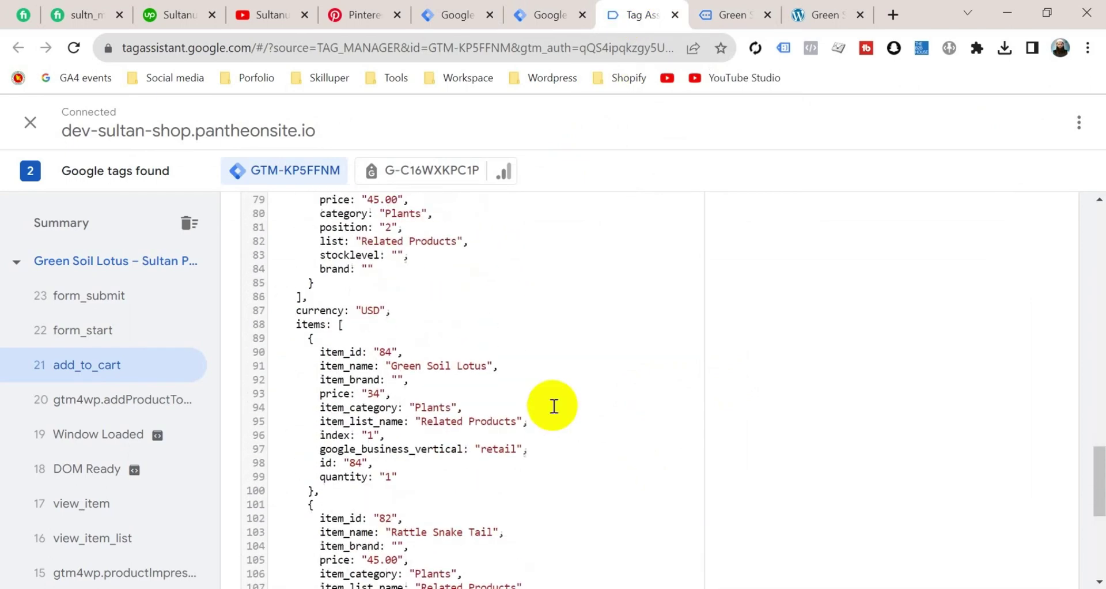
click(321, 423)
click(542, 14)
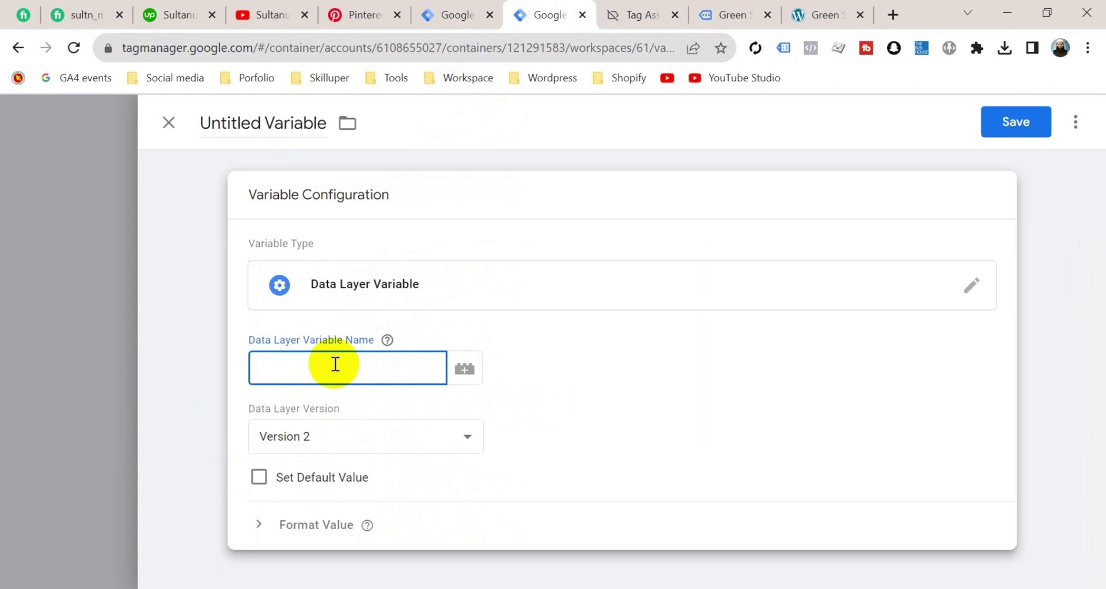
key(super+v)
scroll(365, 279, down, 1)
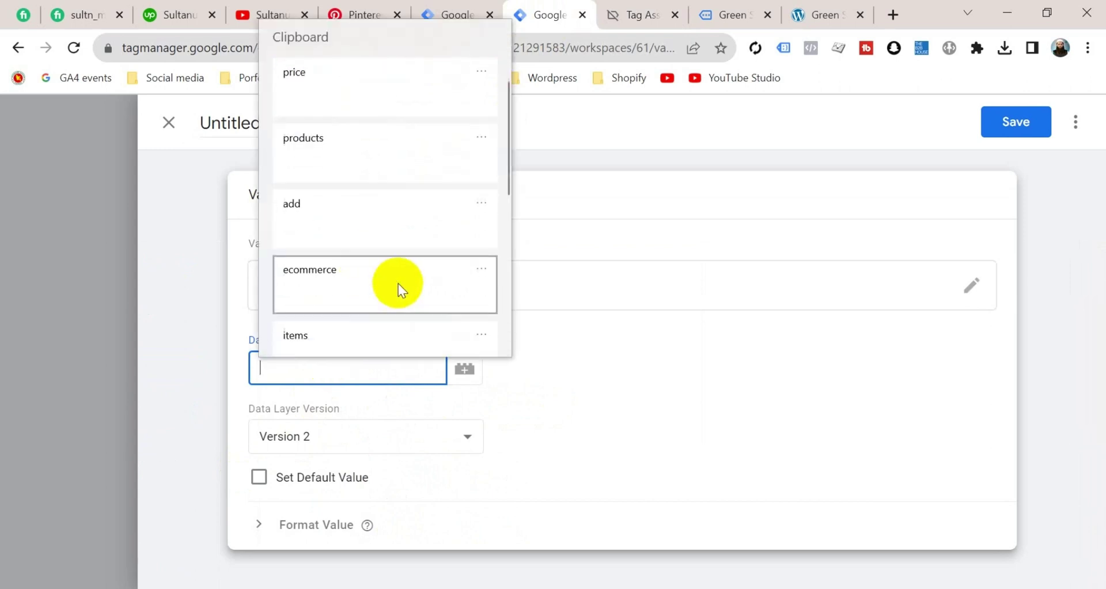
click(369, 286)
text(.)
key(super+v)
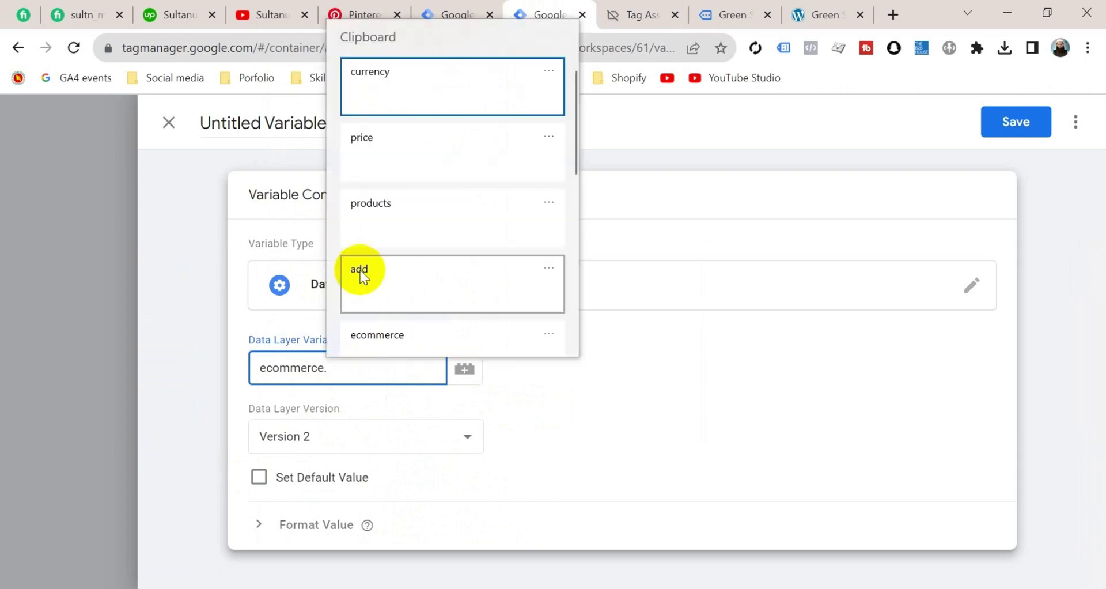
click(387, 82)
Rename the variable to 'dlv - Currency' and save it
click(288, 124)
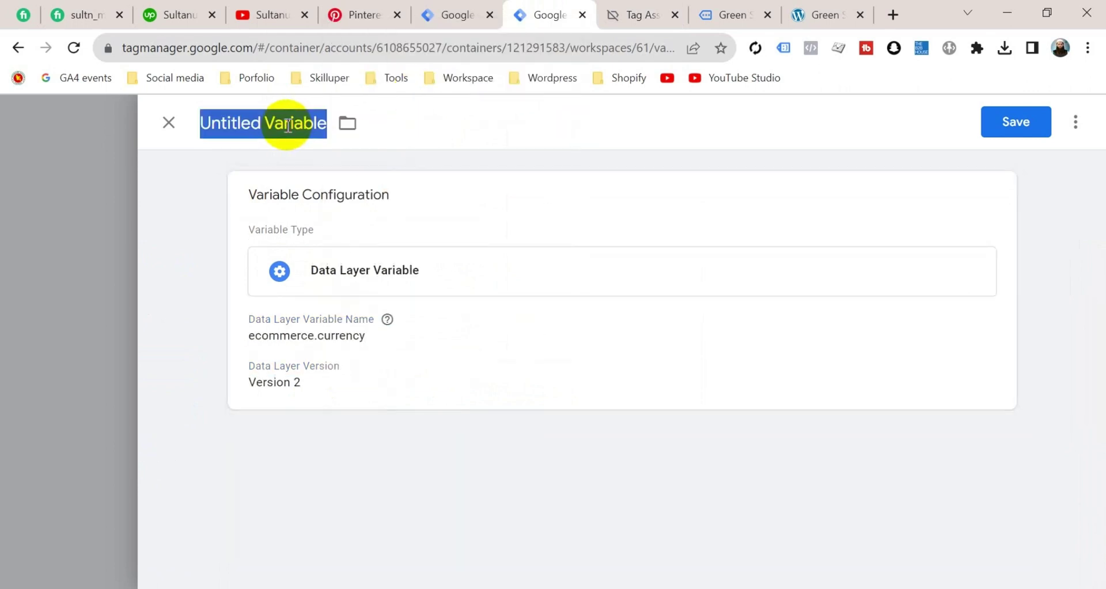
text(dlv - Currency)
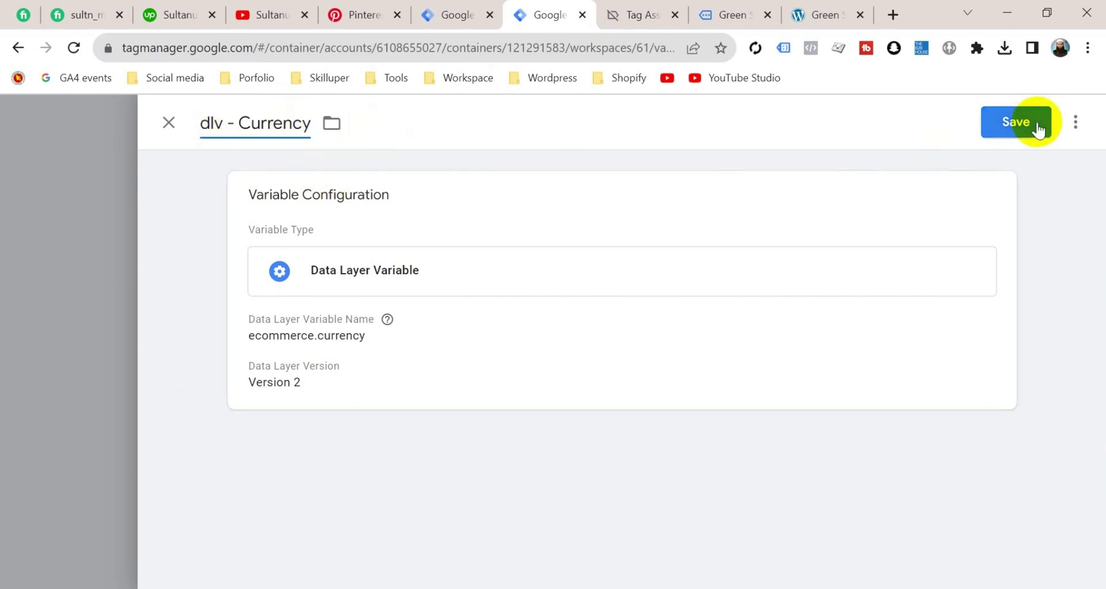
click(1011, 122)
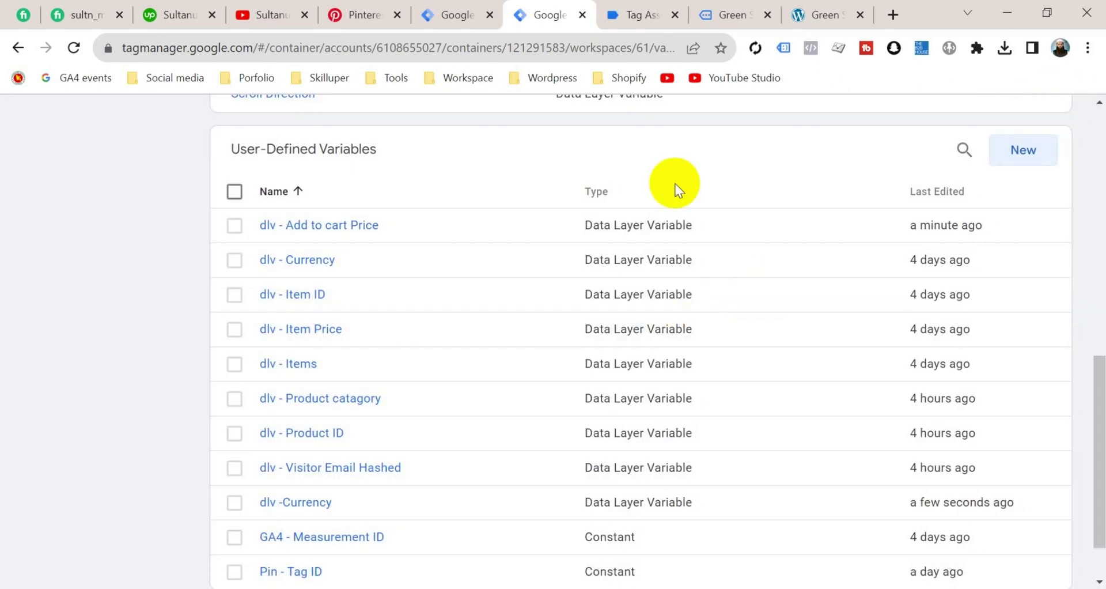
Start a new Data Layer Variable and check the add_to_cart data layer for the quantity key
click(1039, 166)
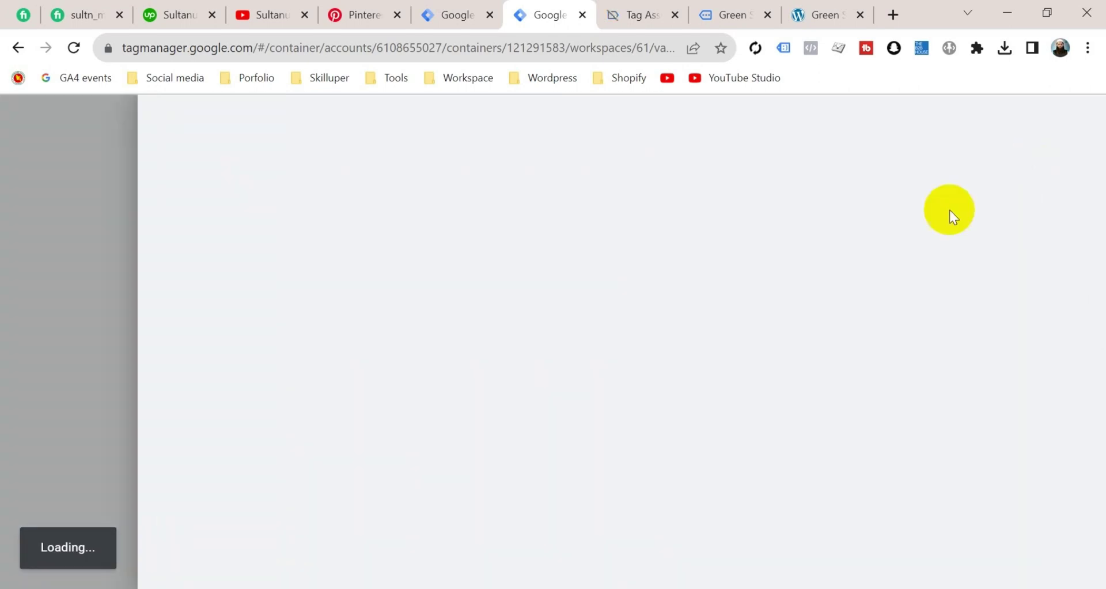
click(497, 273)
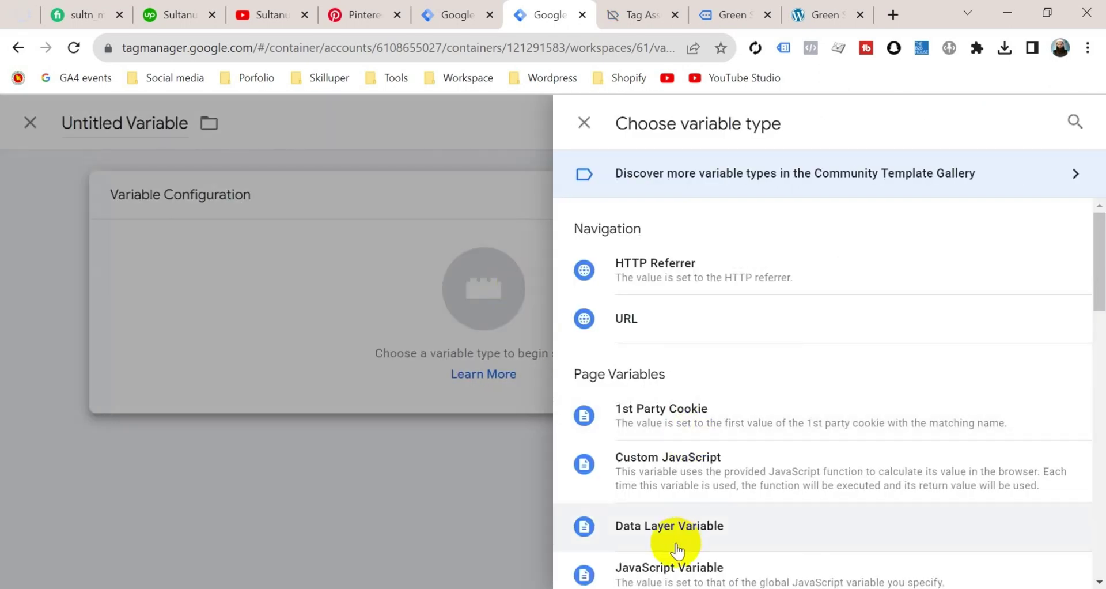
click(677, 547)
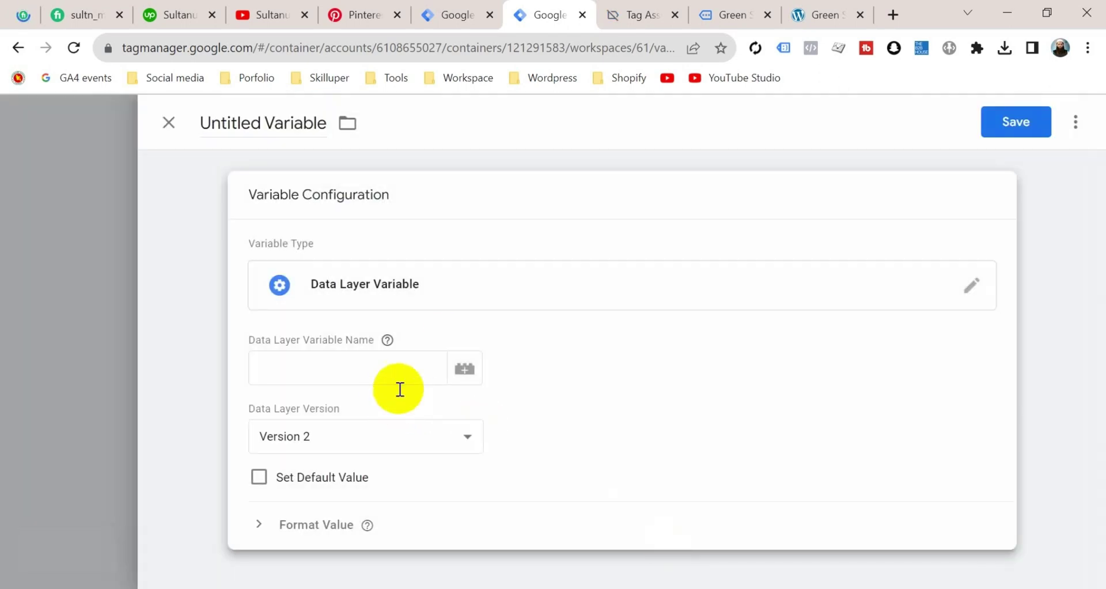
click(635, 18)
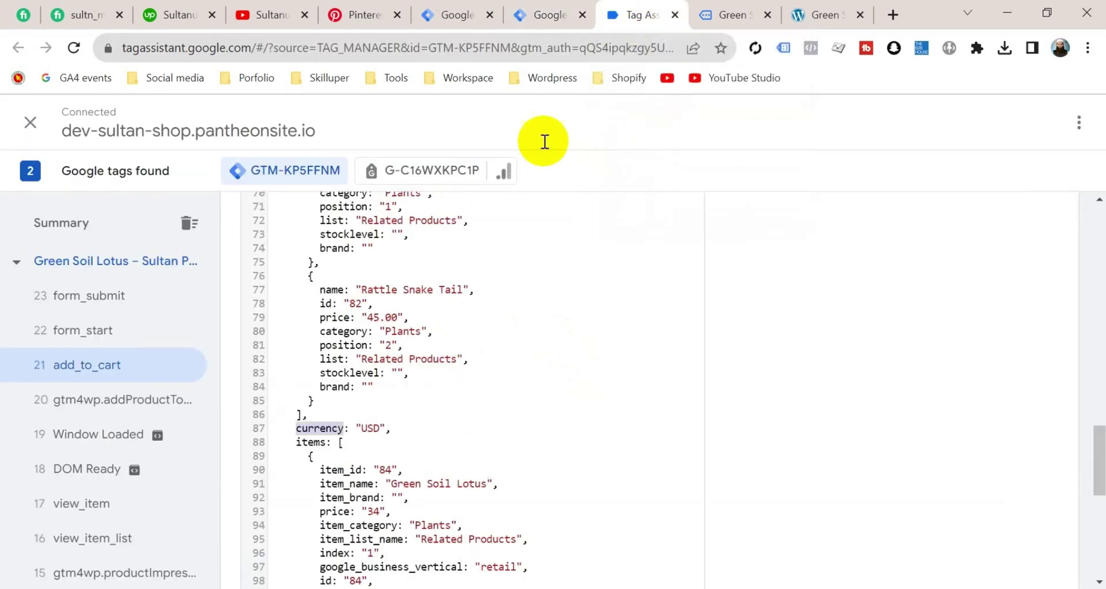
scroll(367, 461, down, 8)
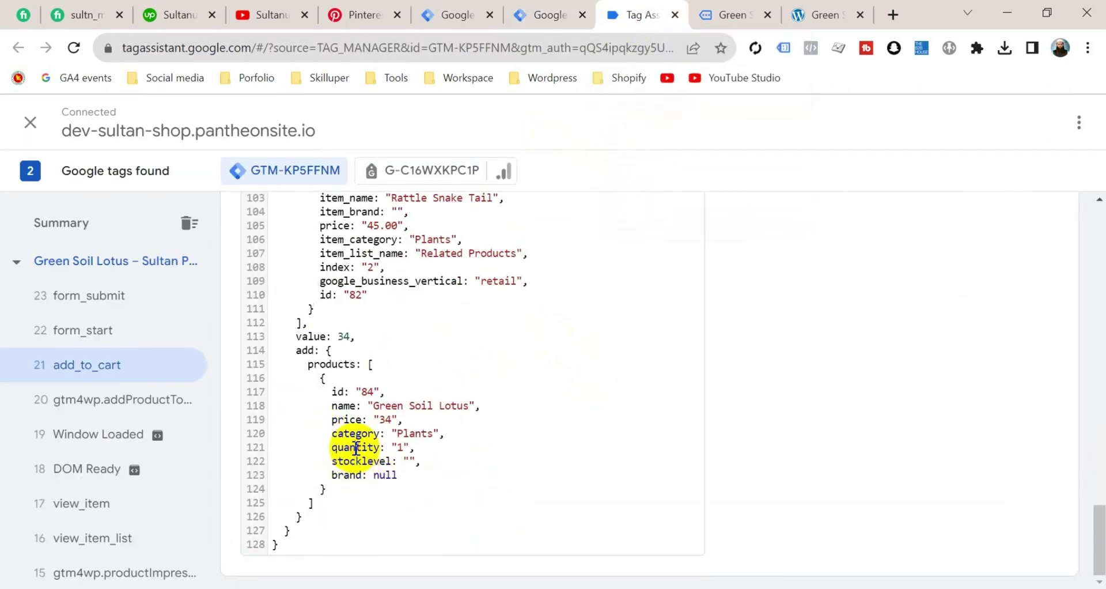
click(536, 15)
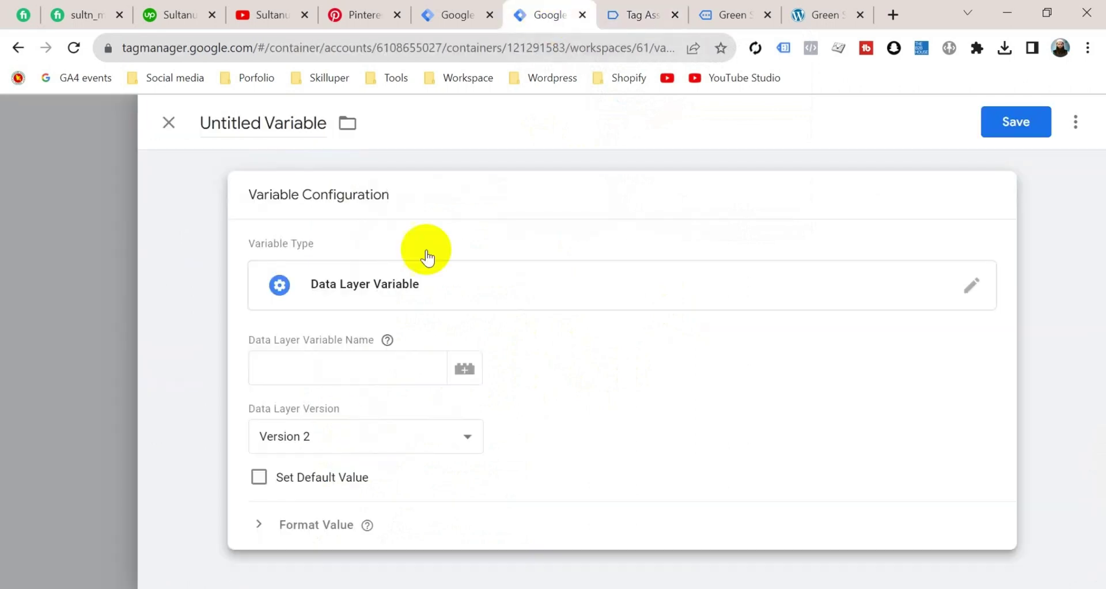
Enter ecommerce.add.products.quantity as the variable name and save 'dlv - Add to cart quantity'
click(307, 379)
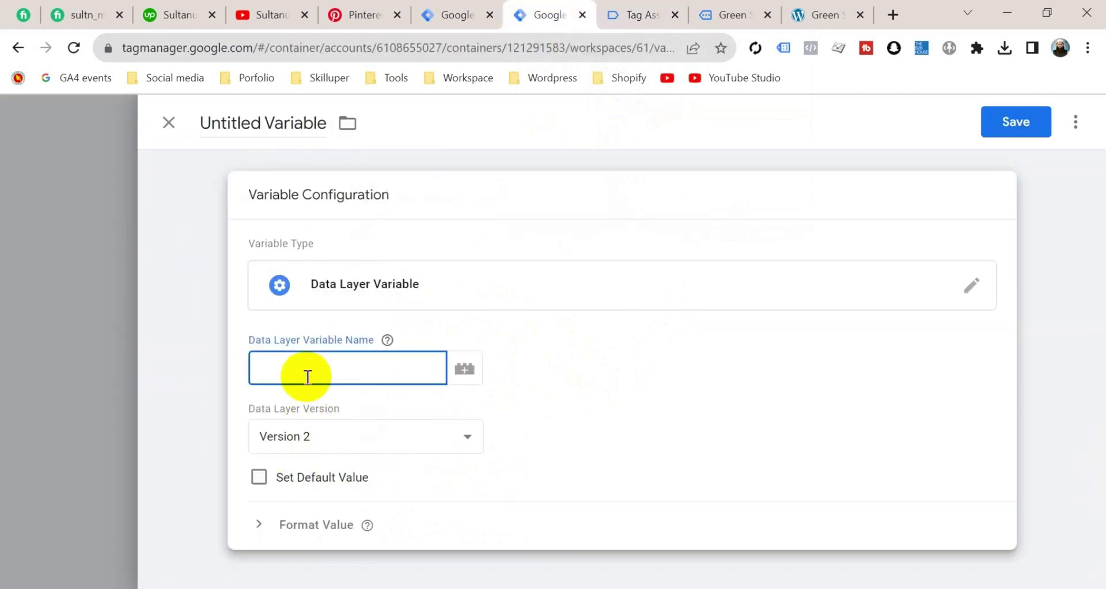
key(super+v)
click(378, 272)
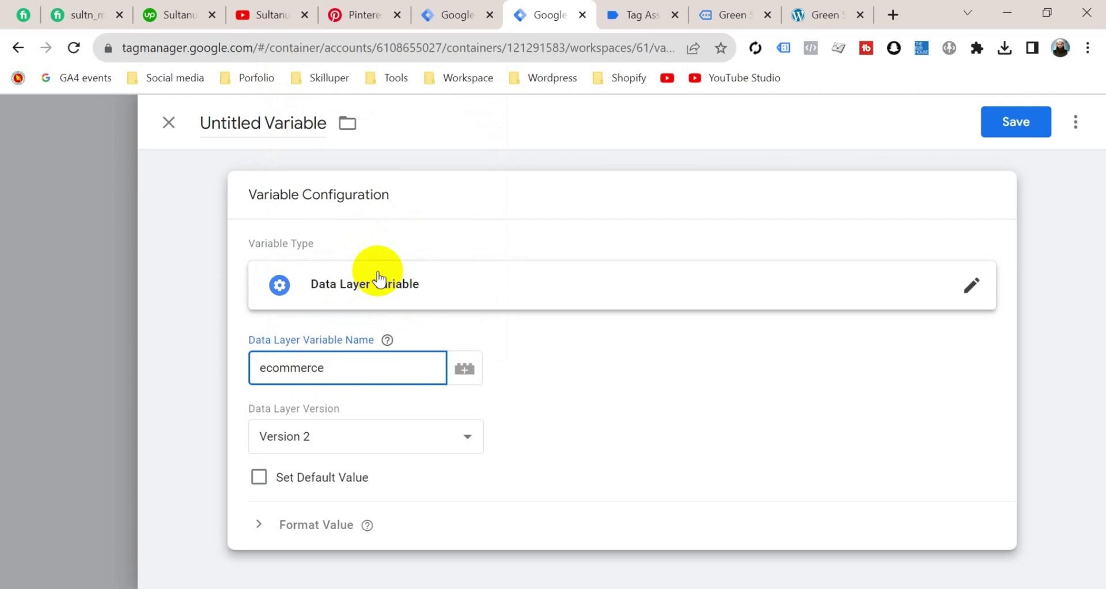
key(super+v)
click(391, 257)
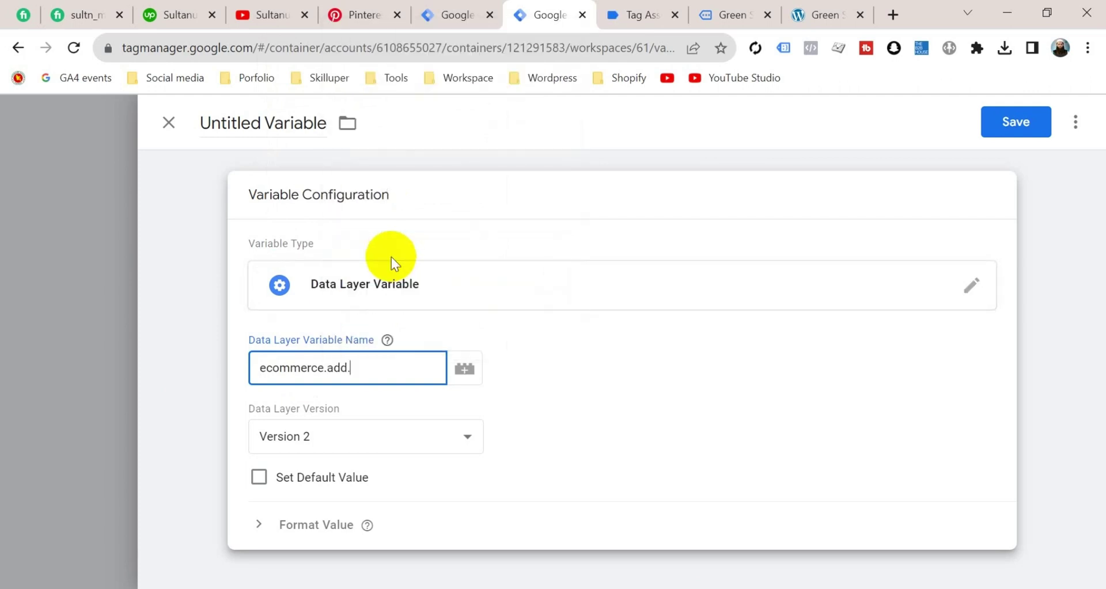
text(.)
key(super+v)
click(423, 288)
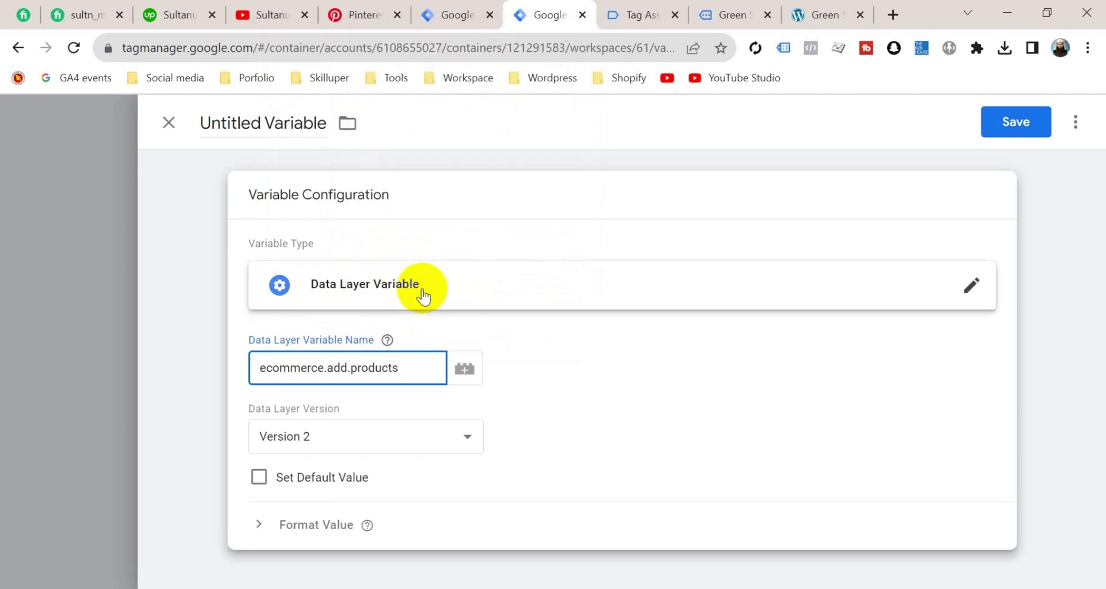
text(.)
key(super+v)
click(489, 85)
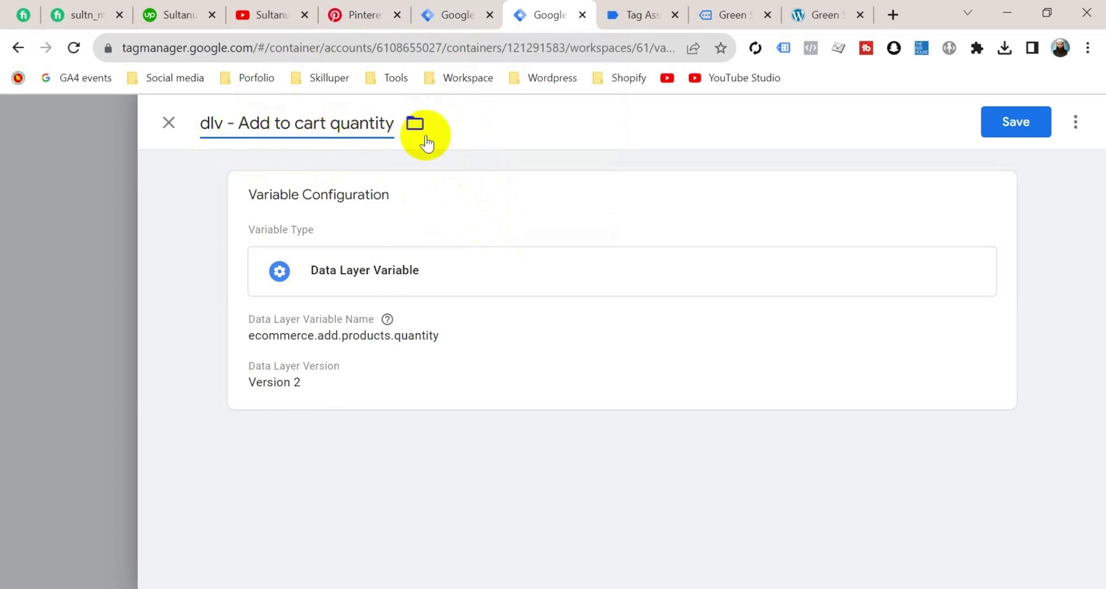
click(1017, 137)
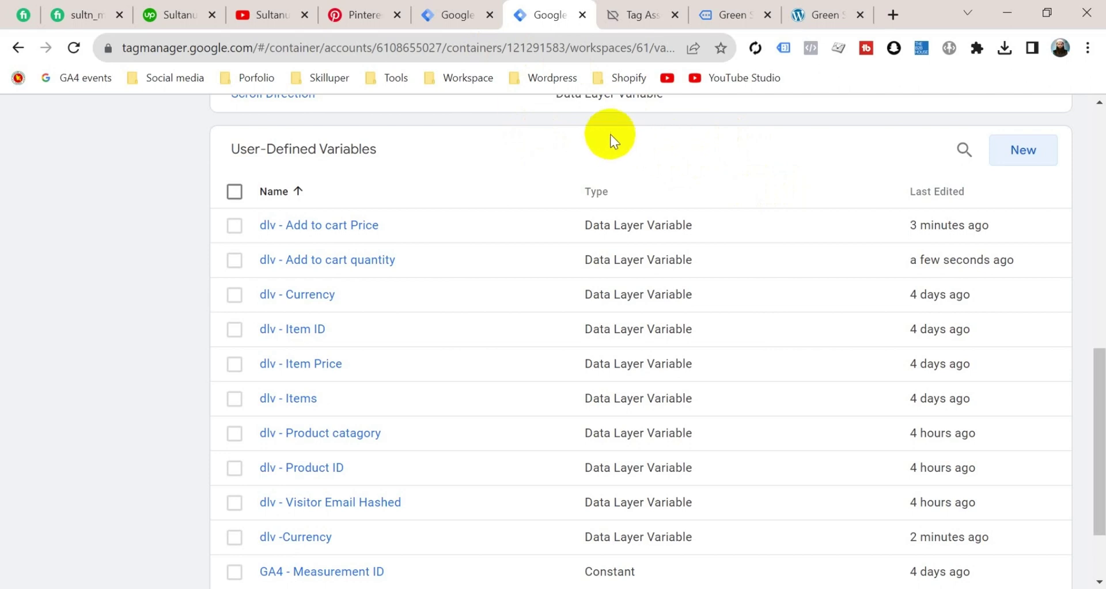
Fill Order Value, Currency and Order Quantity with dlv - Add to cart Price, dlv - Currency and dlv - Add to cart quantity
click(460, 22)
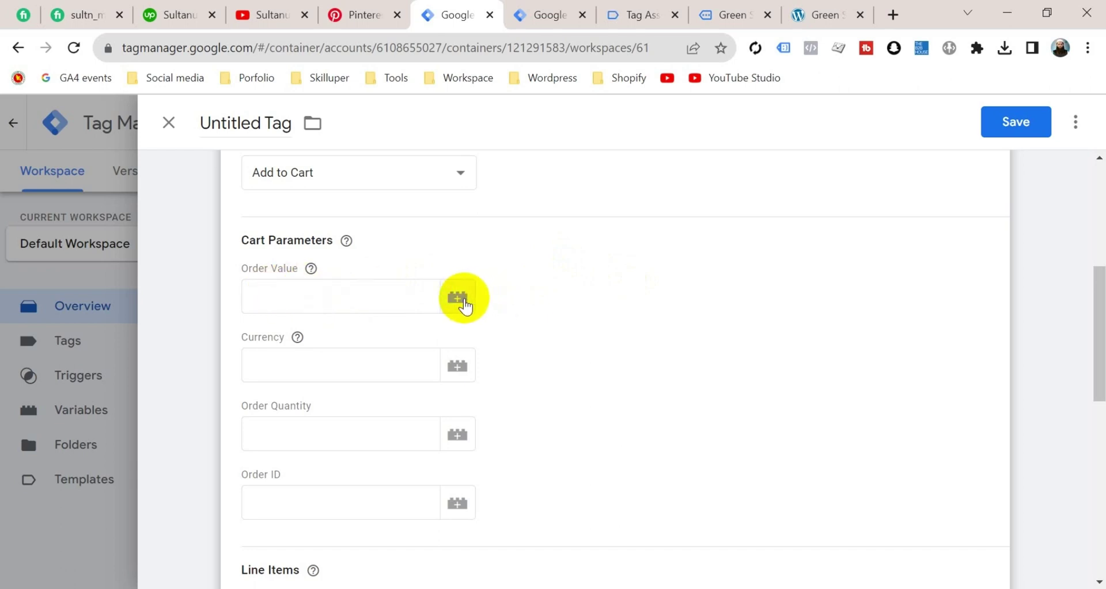
click(464, 301)
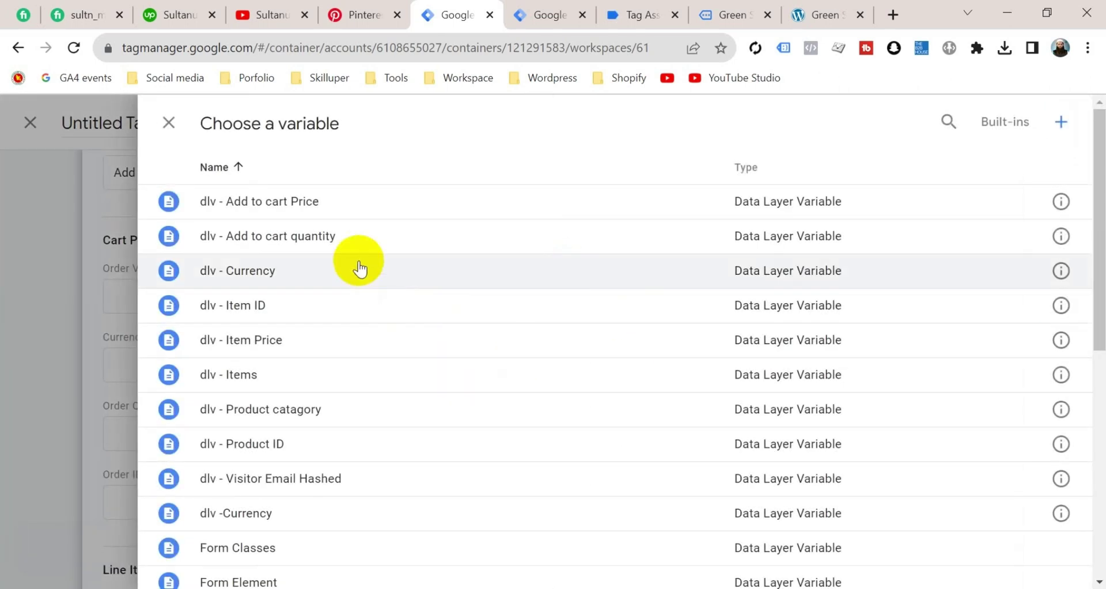
click(346, 203)
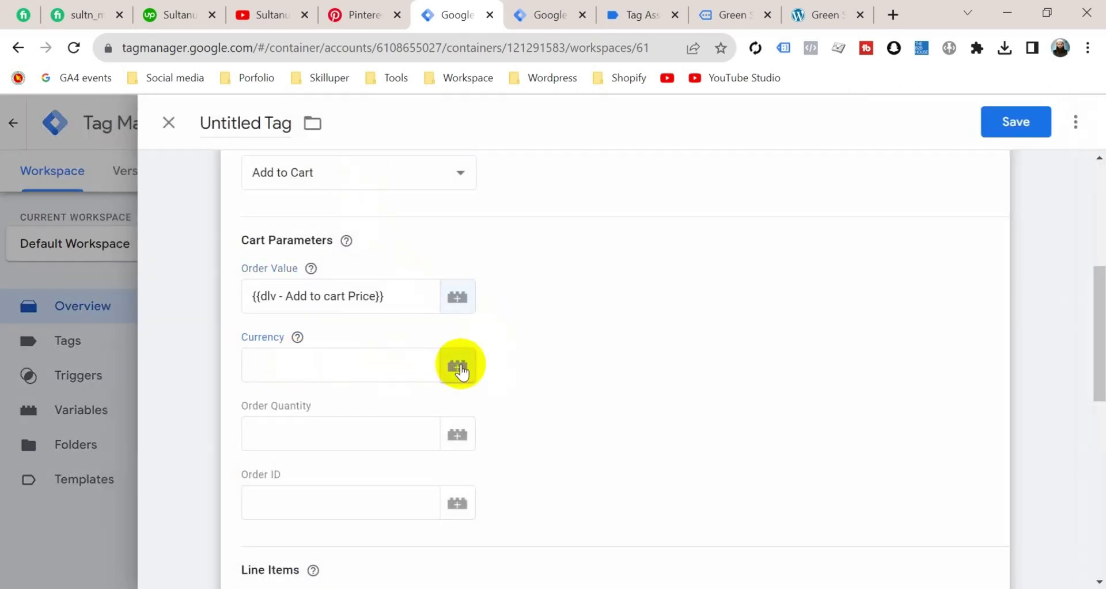
click(458, 366)
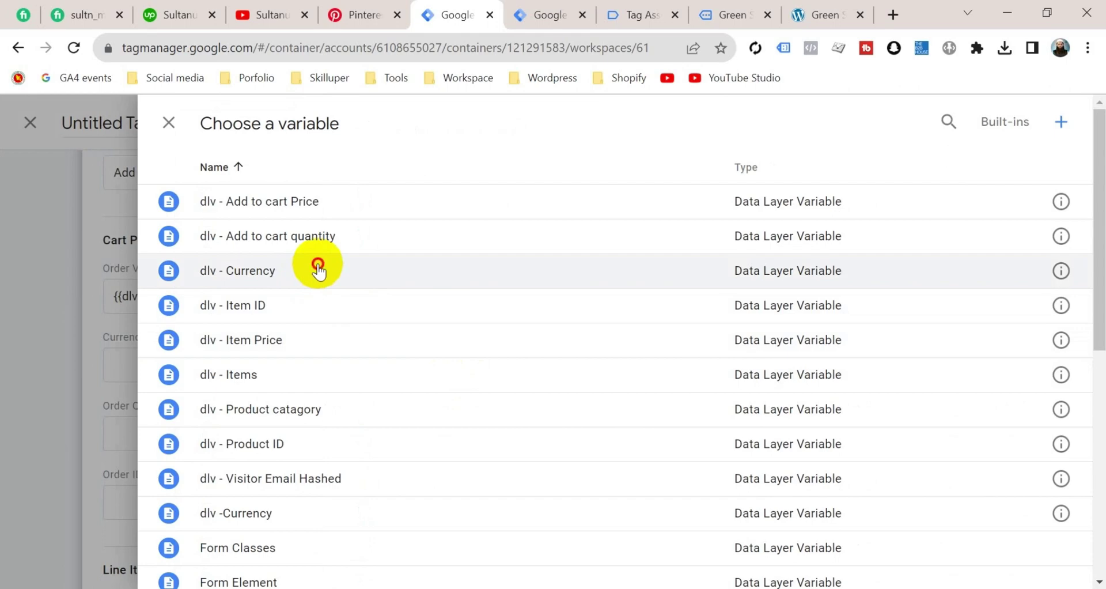
click(318, 271)
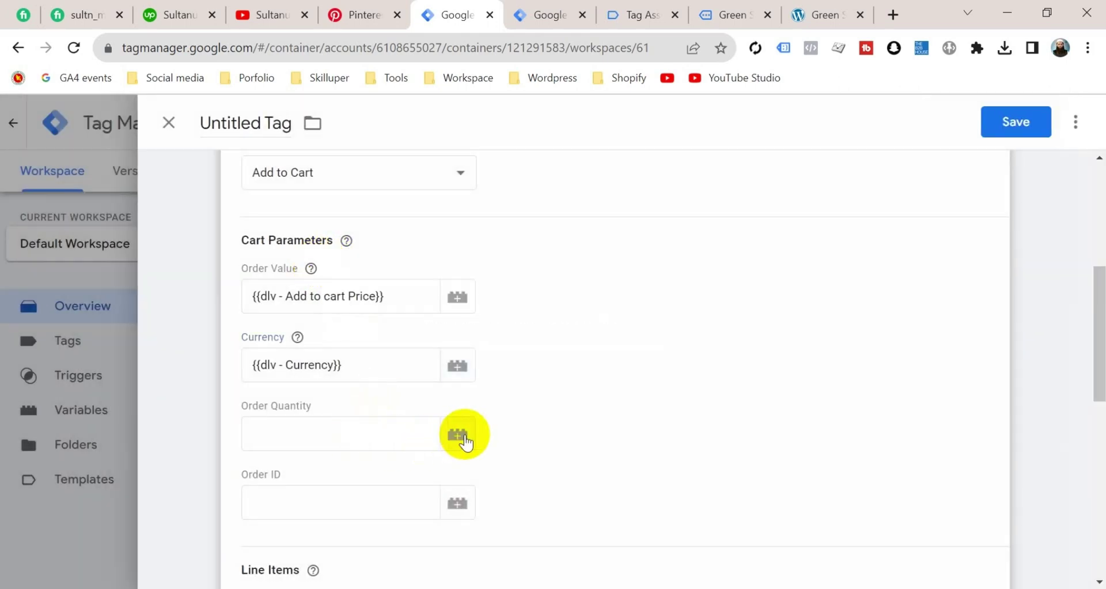
click(458, 435)
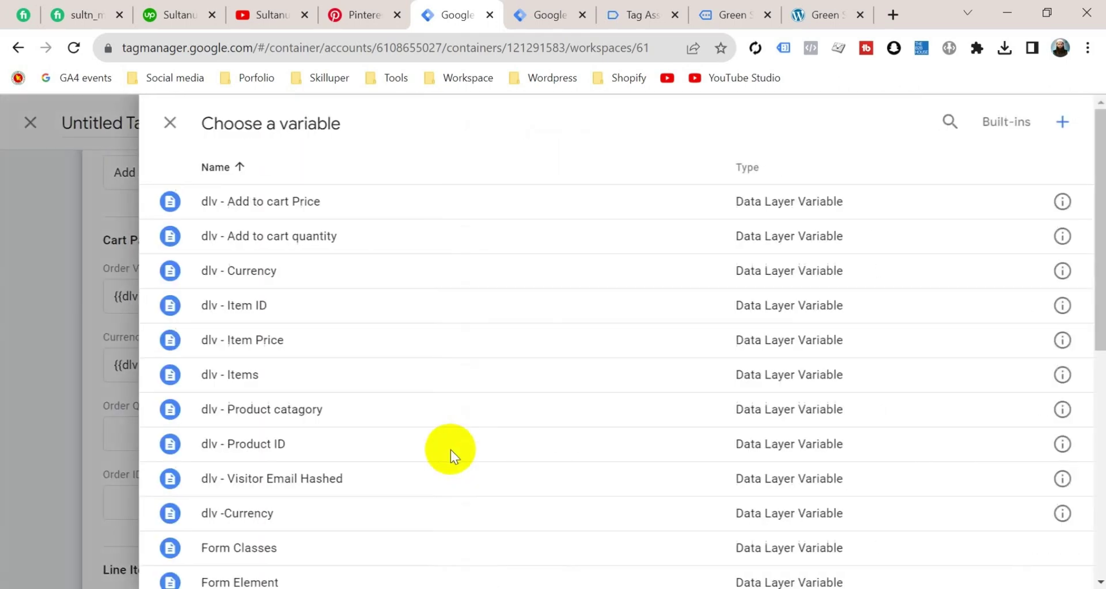
click(365, 232)
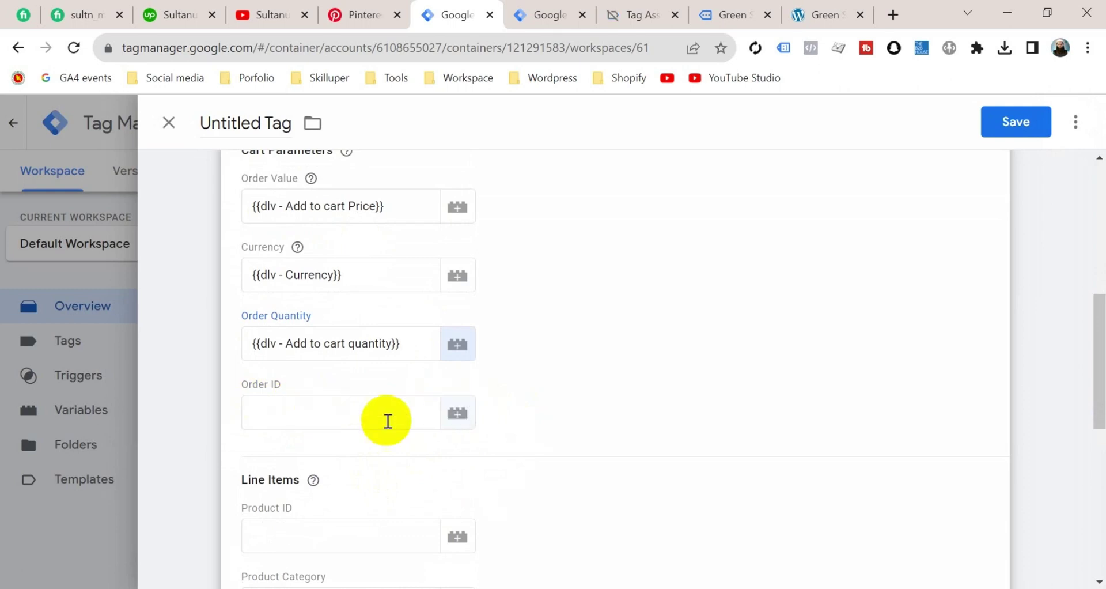
Set Product ID to dlv - Product ID and Product Category to dlv - Product catagory
scroll(563, 453, down, 3)
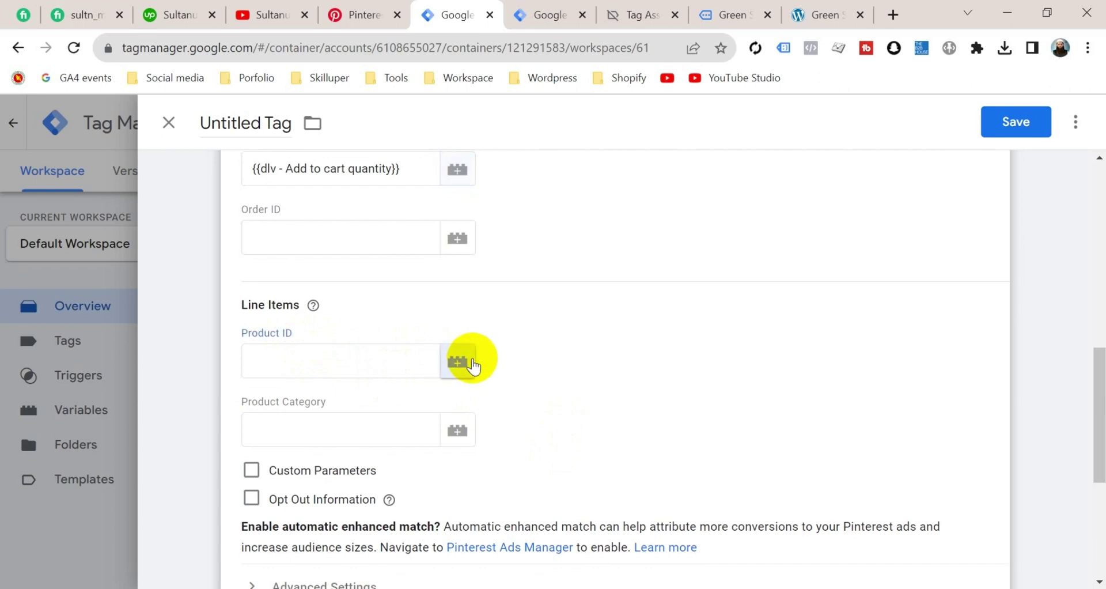
click(472, 364)
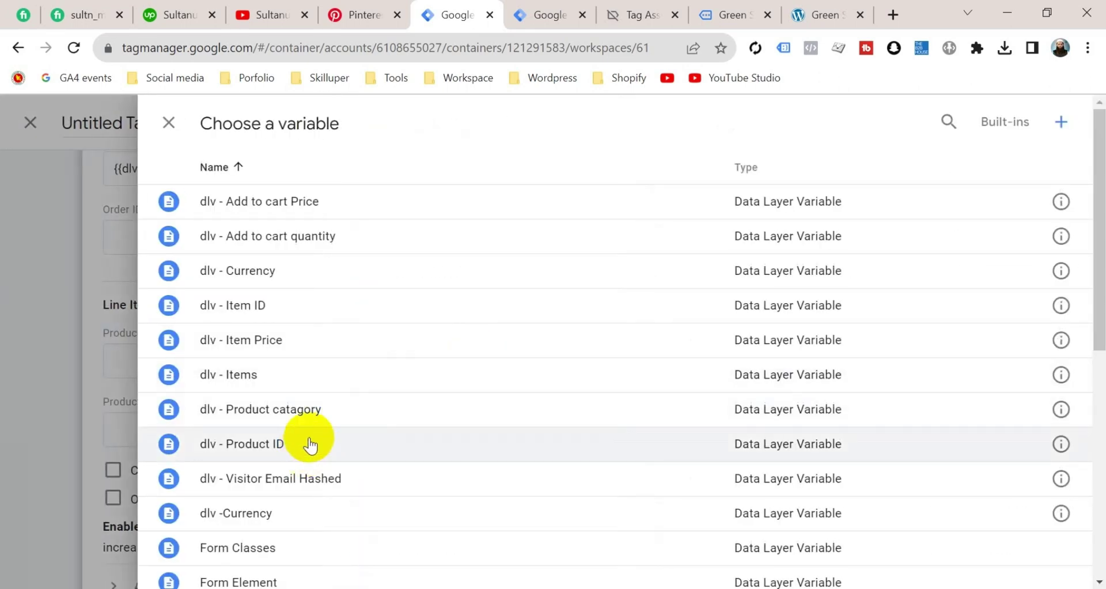
click(310, 444)
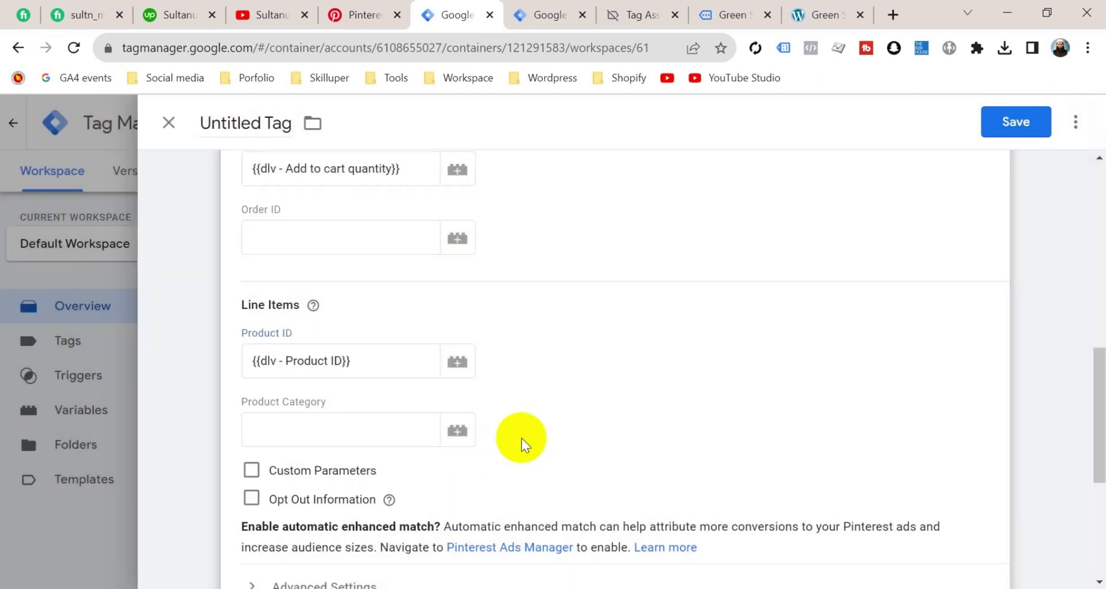
click(458, 432)
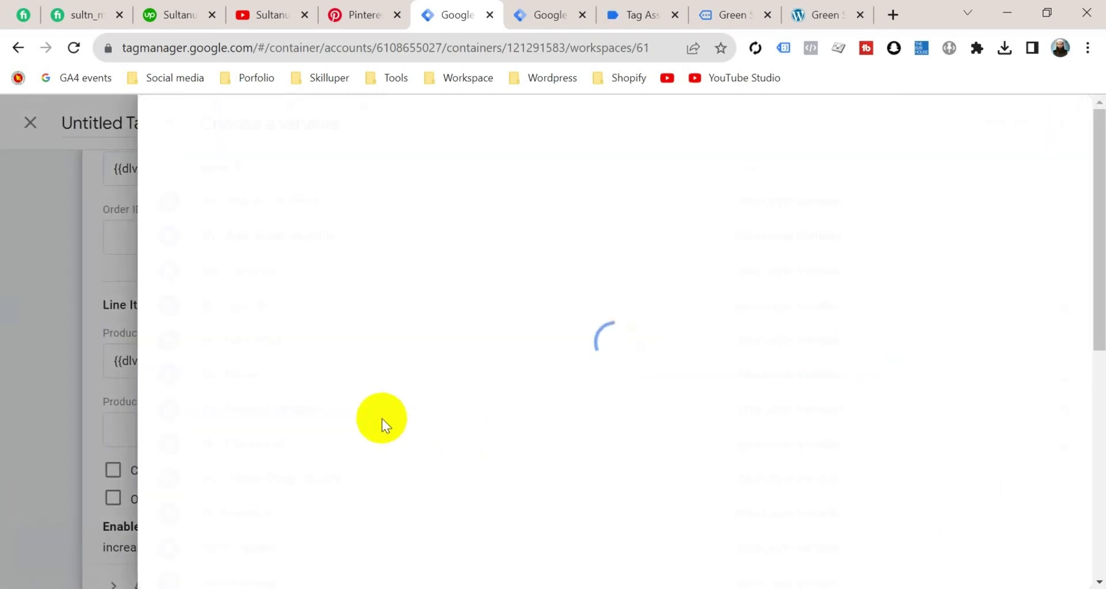
click(304, 408)
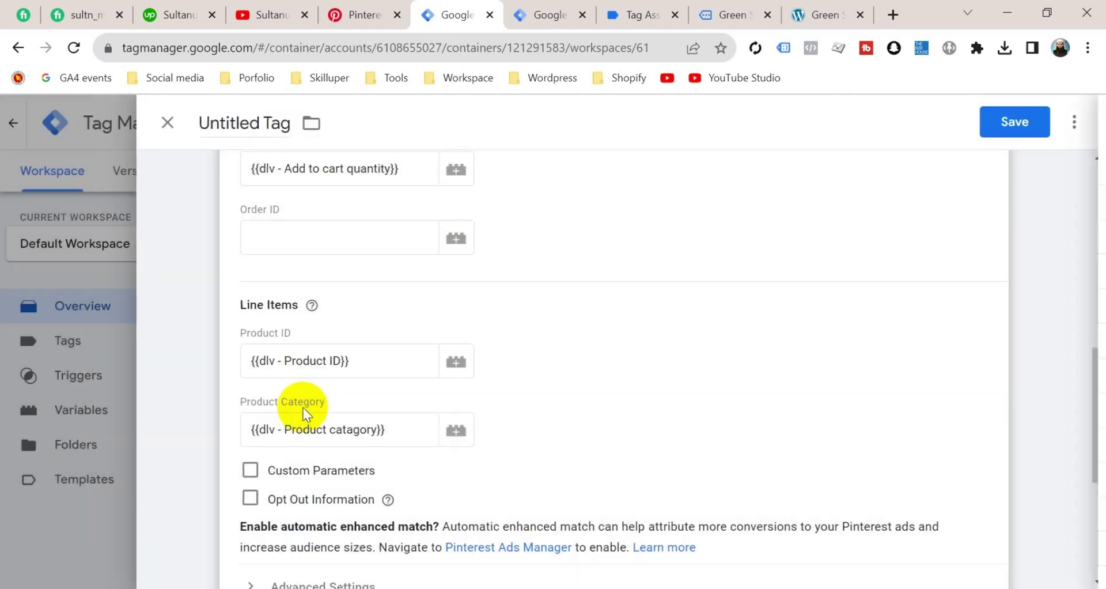
scroll(609, 469, down, 5)
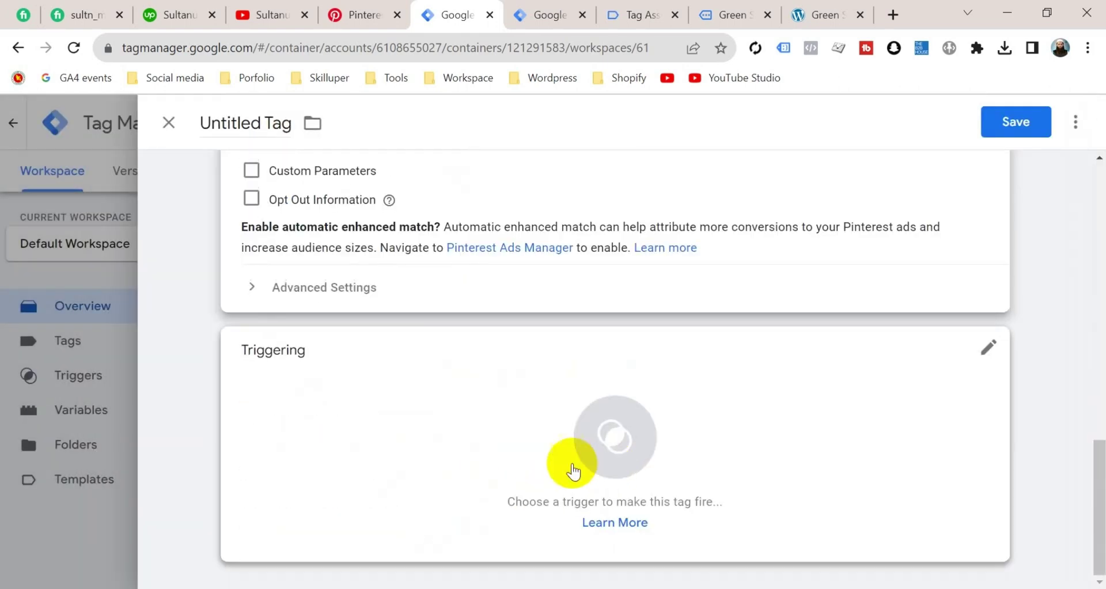
Start a new Custom Event trigger from the tag's Triggering section
click(424, 451)
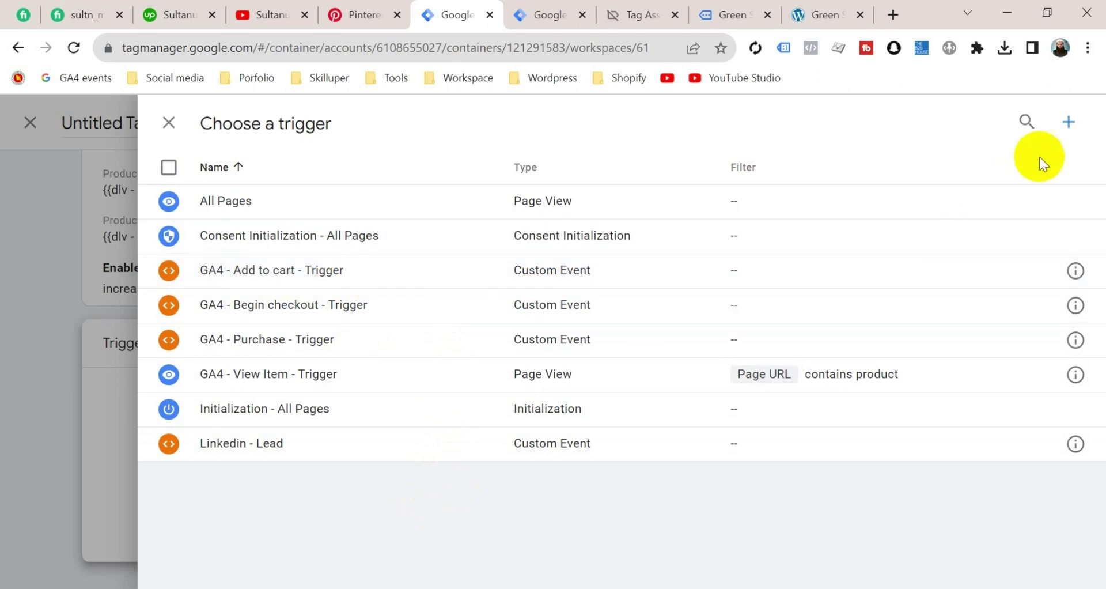
click(1068, 126)
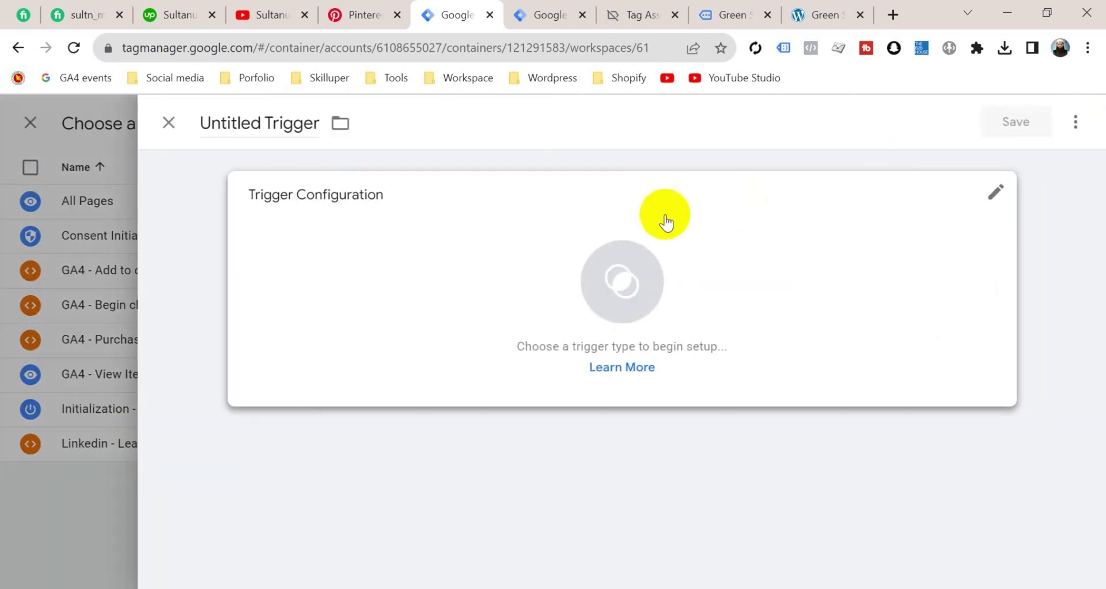
click(497, 257)
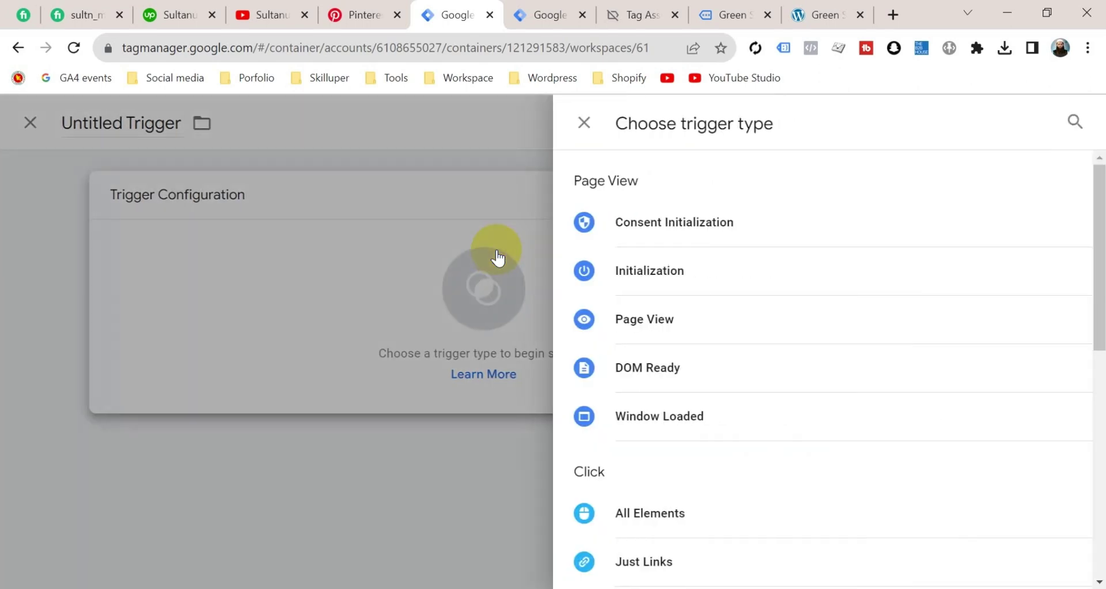
scroll(793, 476, down, 5)
scroll(793, 476, down, 2)
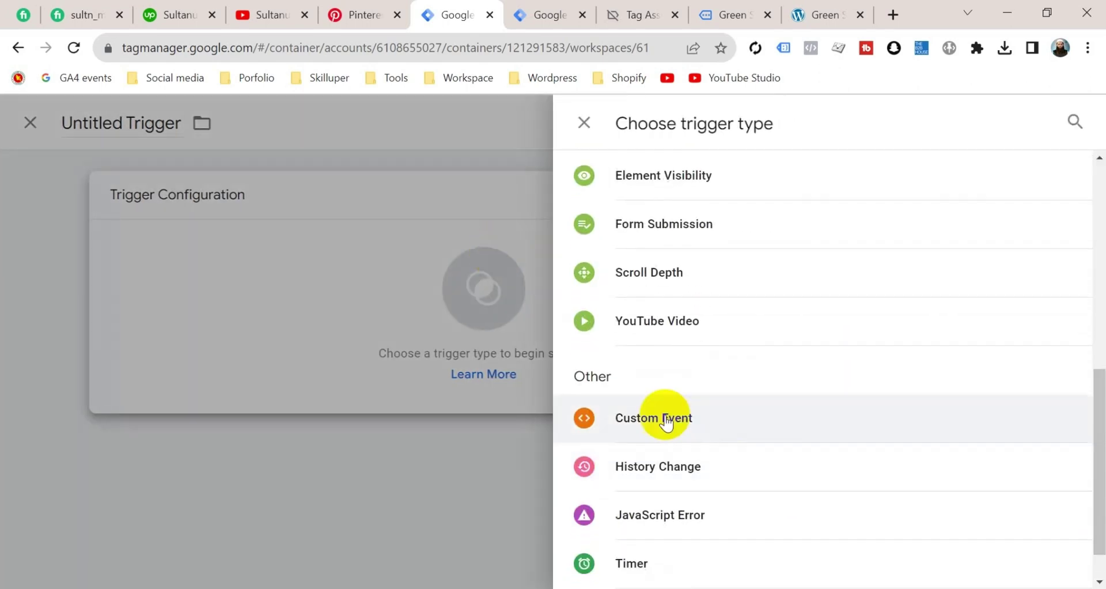
click(699, 419)
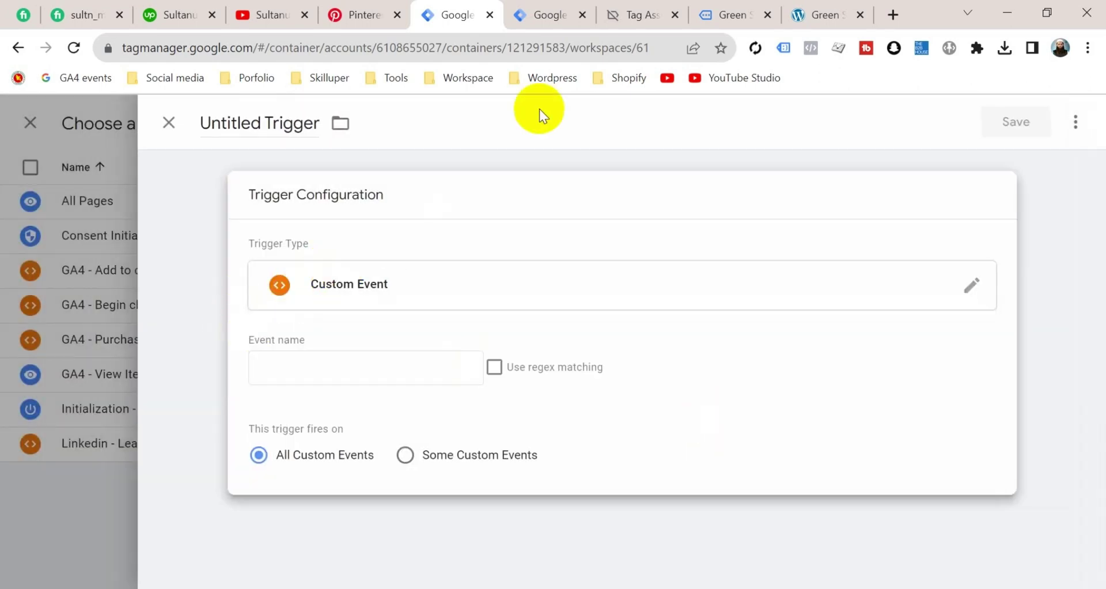
Check the event name in Tag Assistant and set the new trigger's event to add_to_cart
click(622, 23)
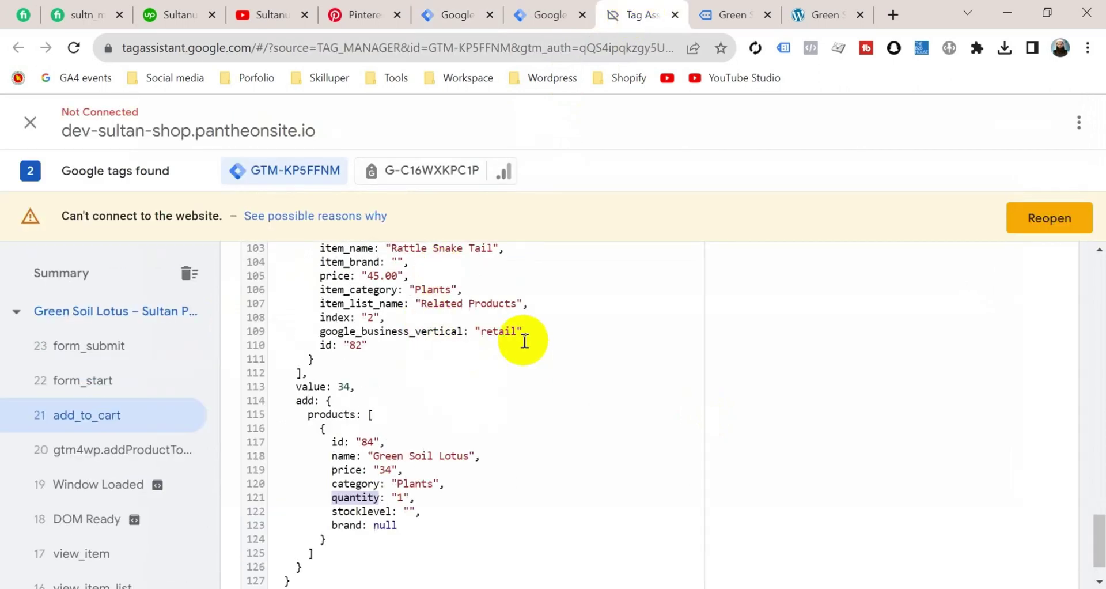
scroll(524, 338, up, 20)
scroll(524, 341, up, 8)
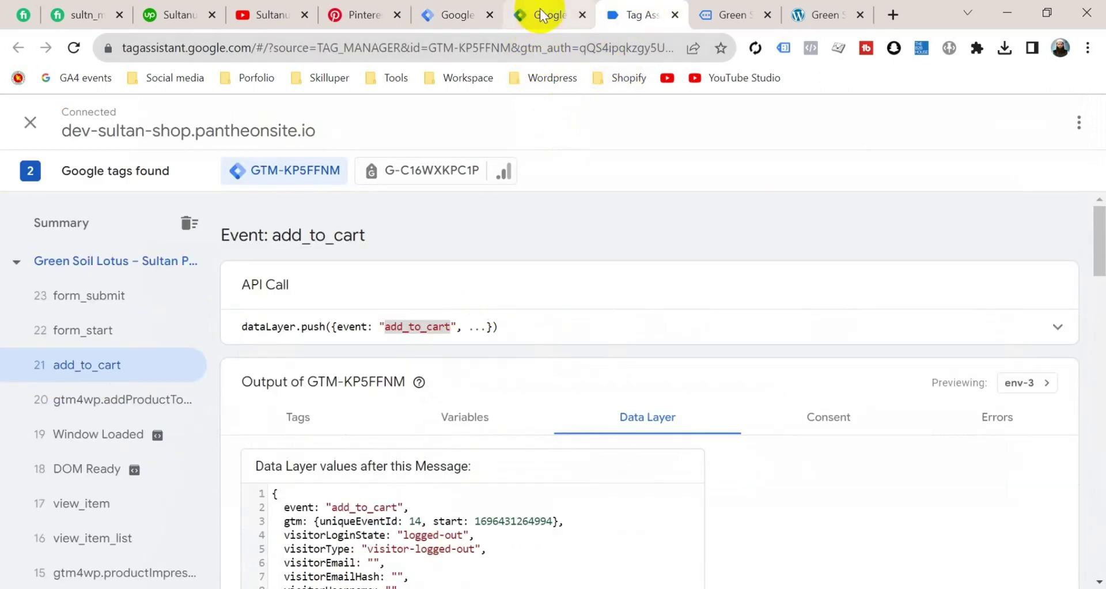
click(541, 14)
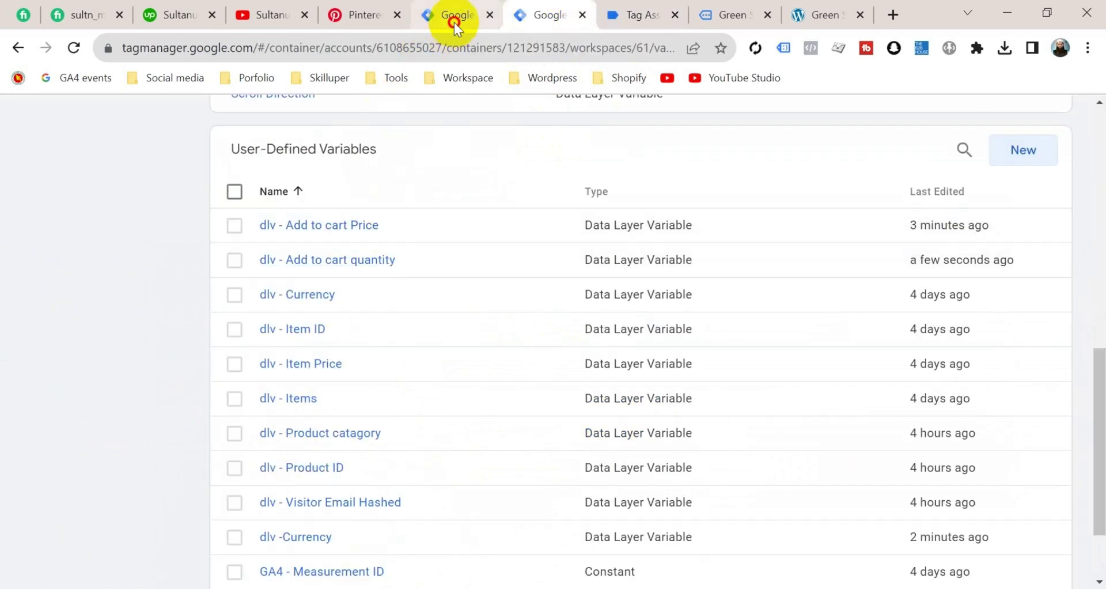
click(454, 18)
click(320, 368)
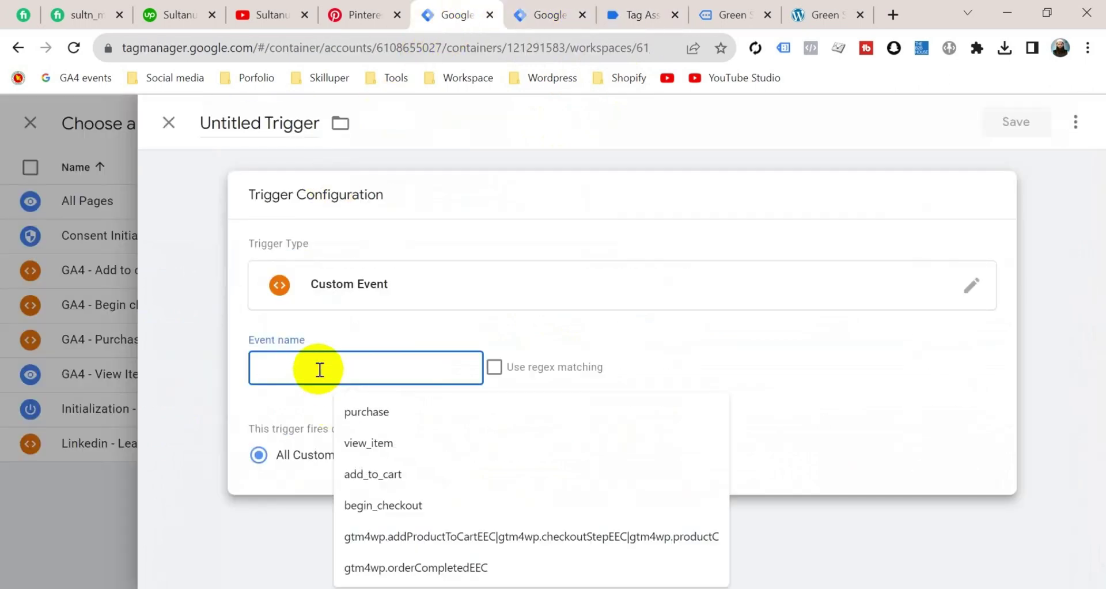
click(386, 475)
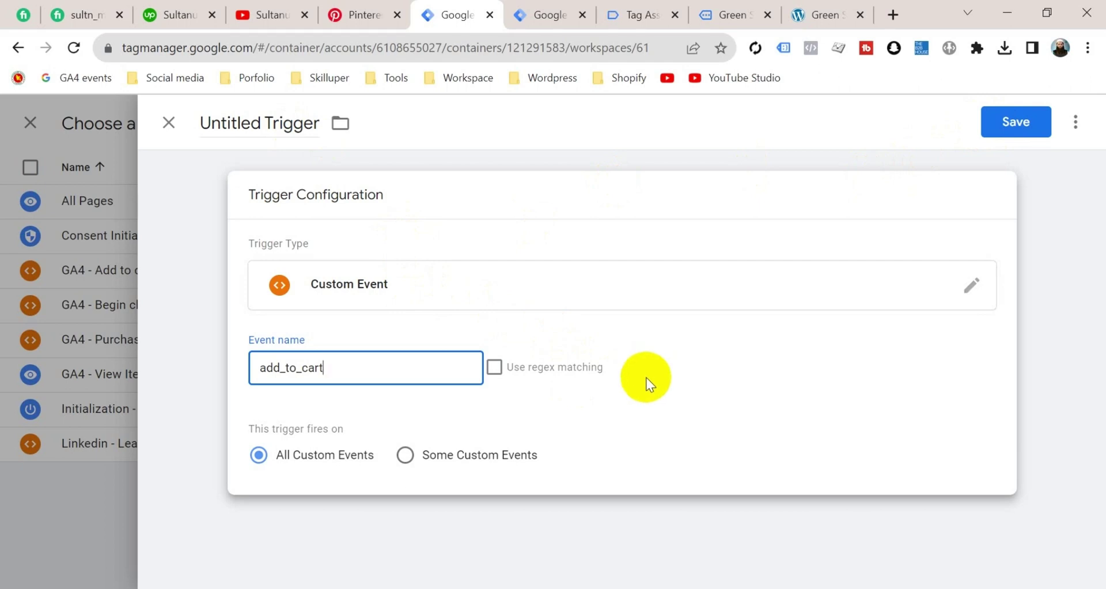
Discard the unsaved trigger and fire the tag on the existing GA4 - Add to cart - Trigger
click(61, 299)
click(712, 333)
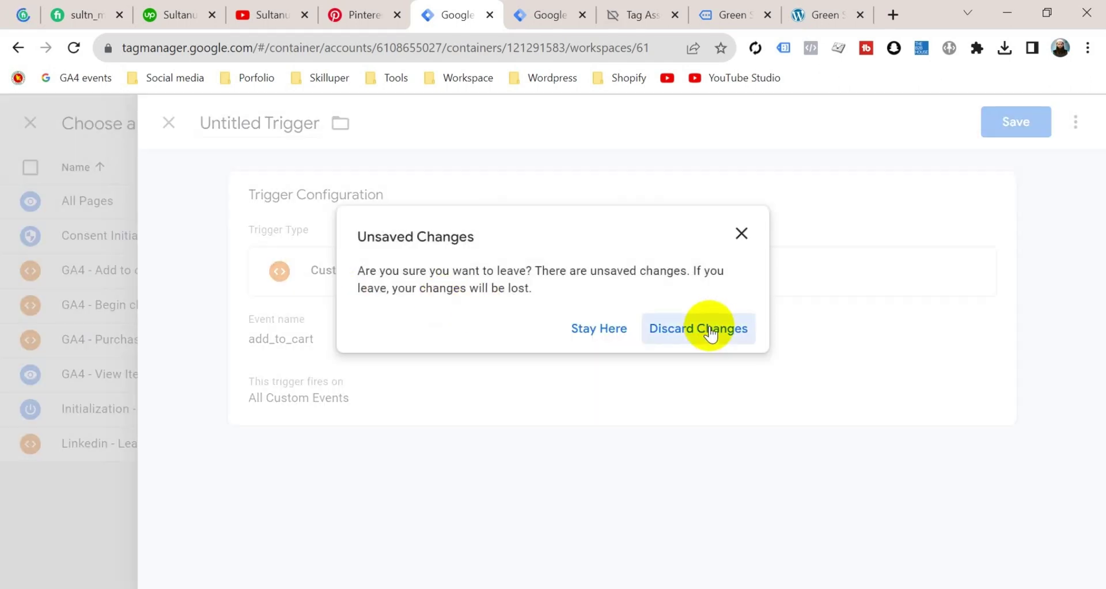
click(320, 282)
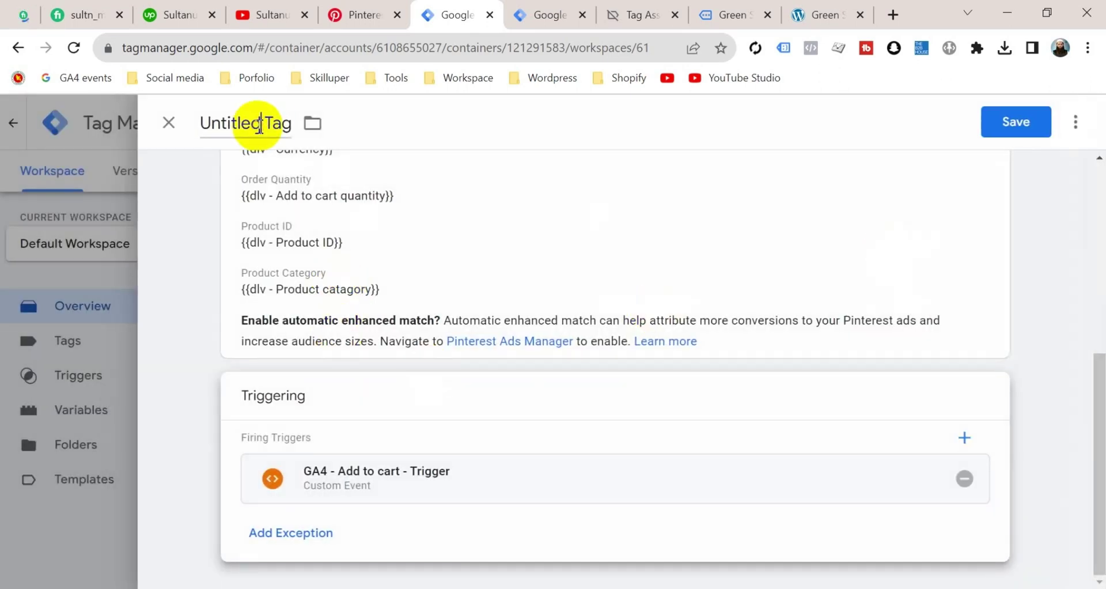
Name the tag 'Pin - Add to cart - Tag', save it, and launch a workspace Preview
click(260, 125)
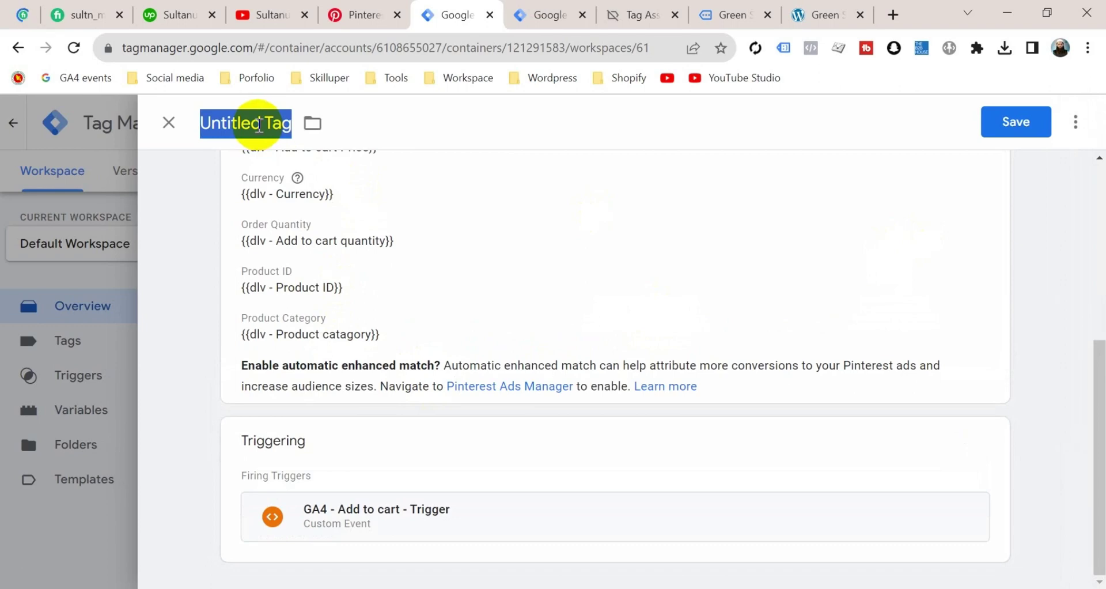
text(Pin - Add to cart - Tag)
click(1012, 124)
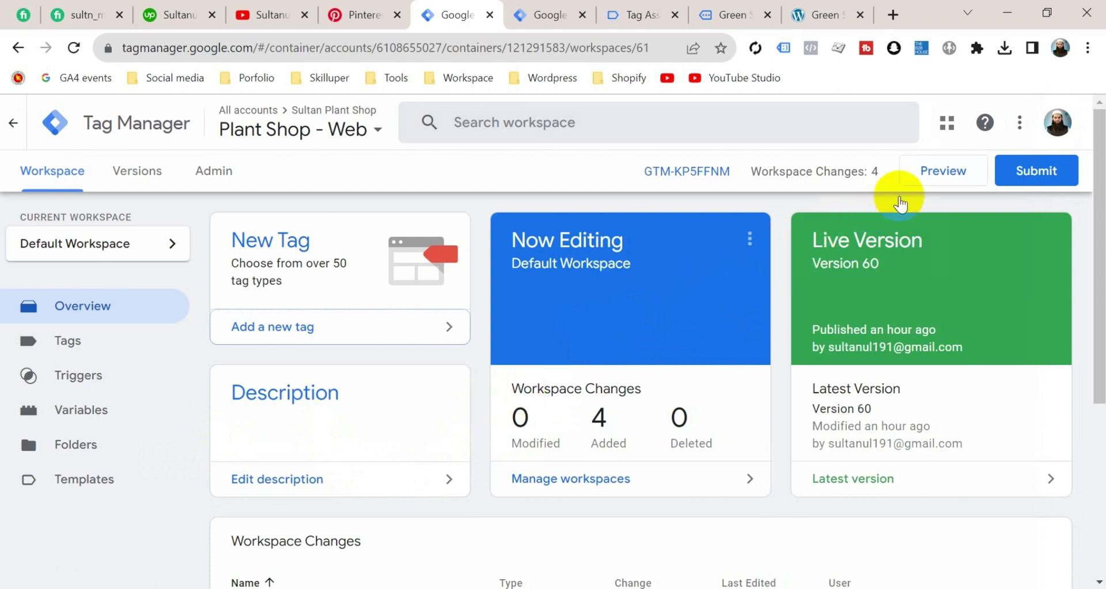
click(933, 181)
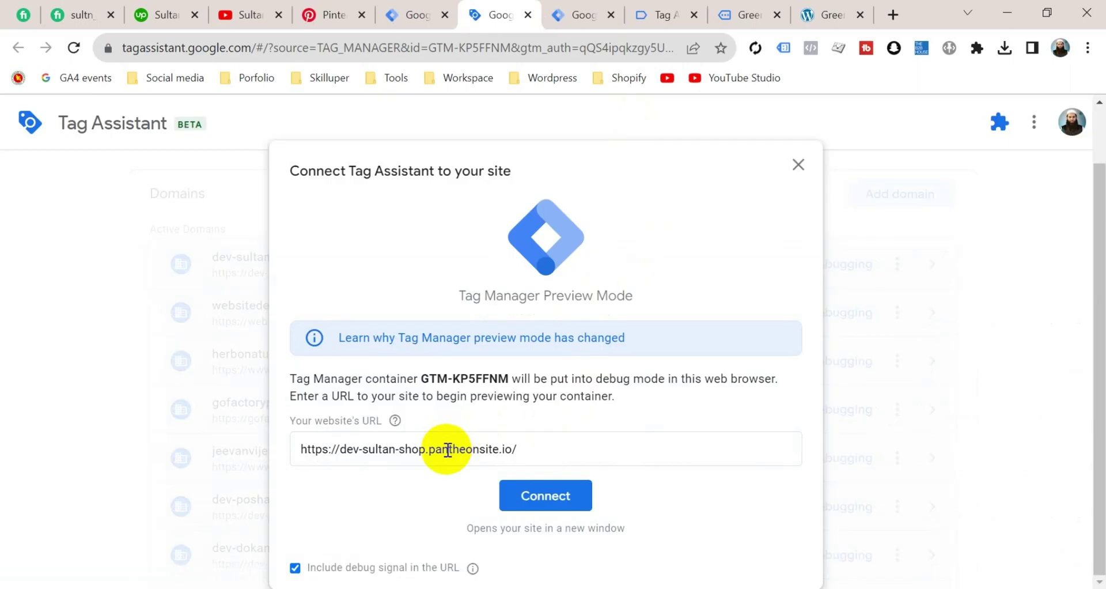
Connect Tag Assistant to Sultan Plant Shop and add Green Soil Lotus to the cart ($68.00, 2 items)
click(550, 503)
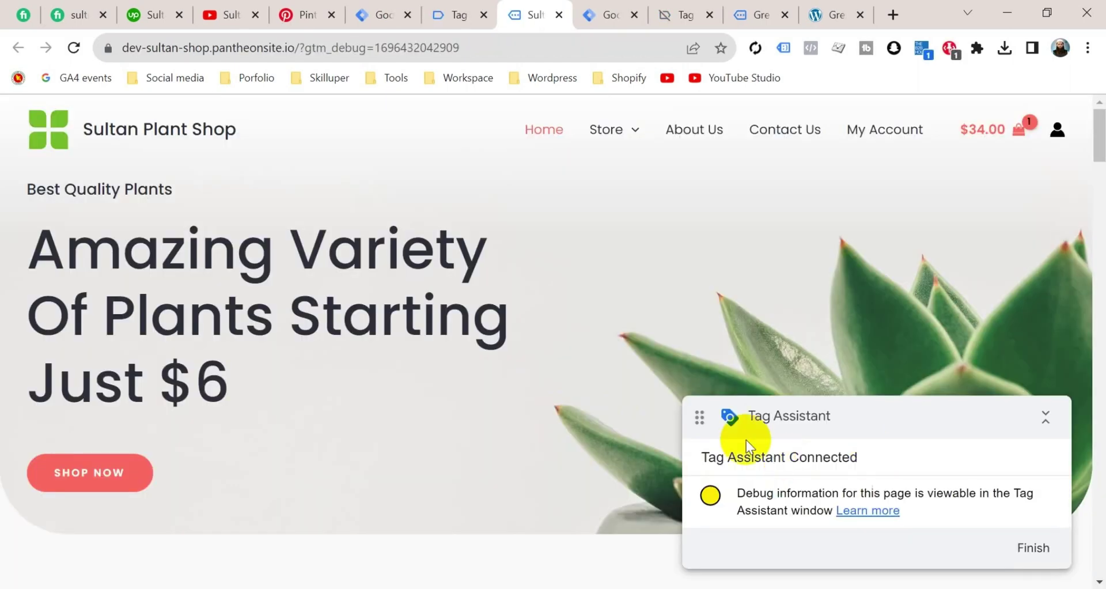
scroll(604, 434, down, 15)
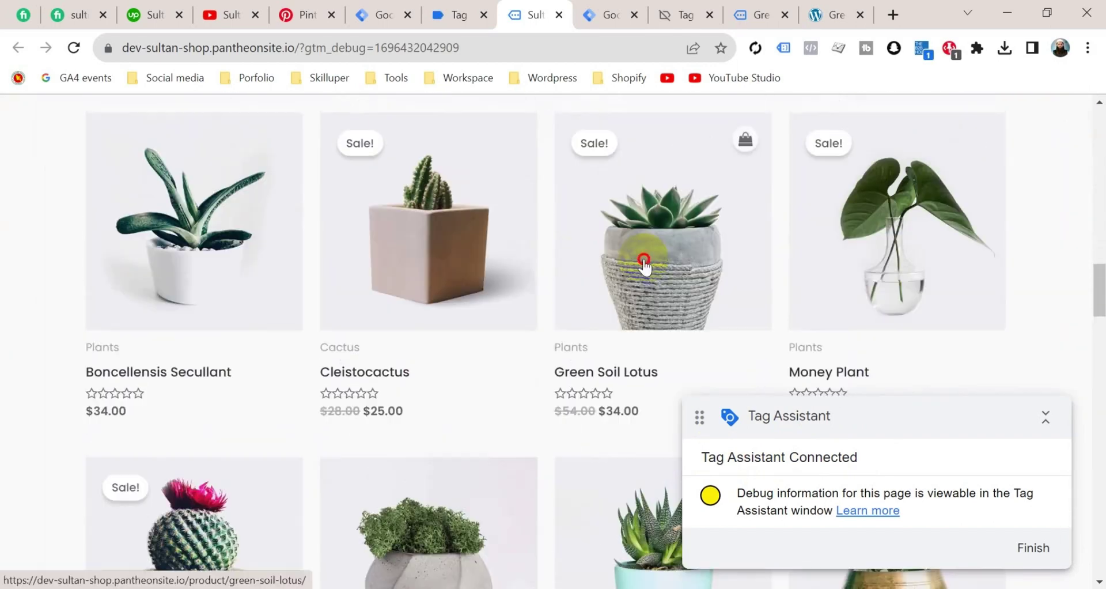
click(645, 264)
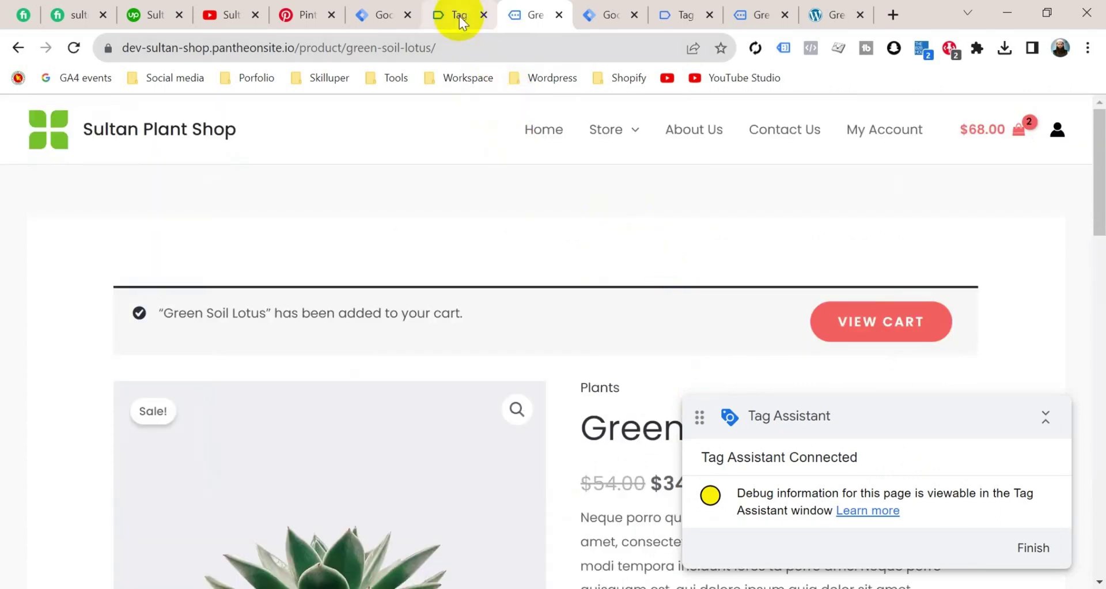
click(459, 16)
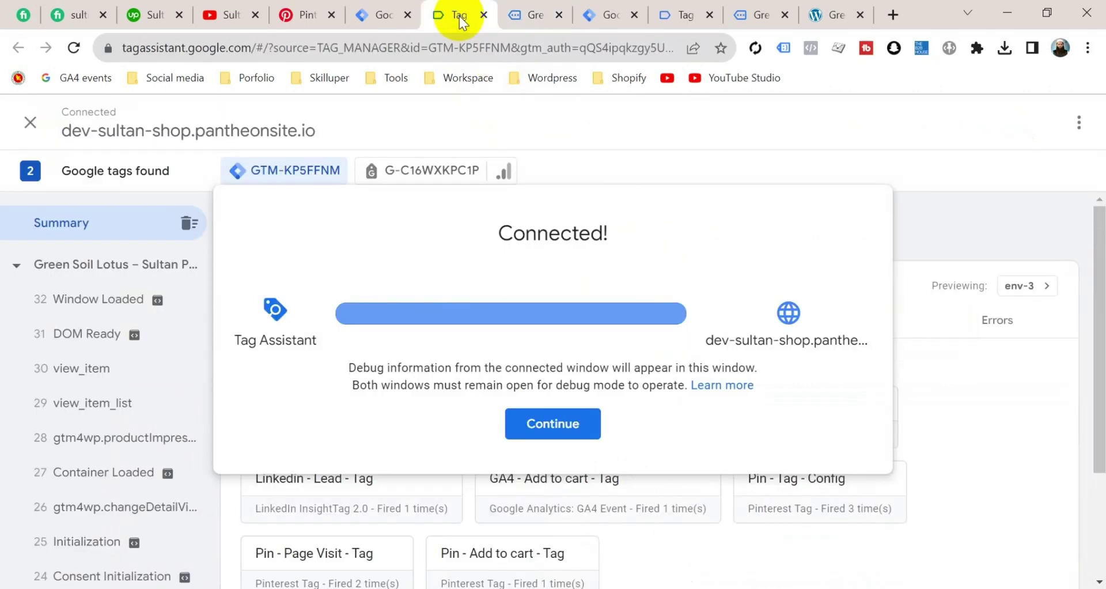
Dismiss the Connected notice and verify Pin - Add to cart - Tag appears under Tags Fired
click(553, 422)
scroll(470, 445, down, 2)
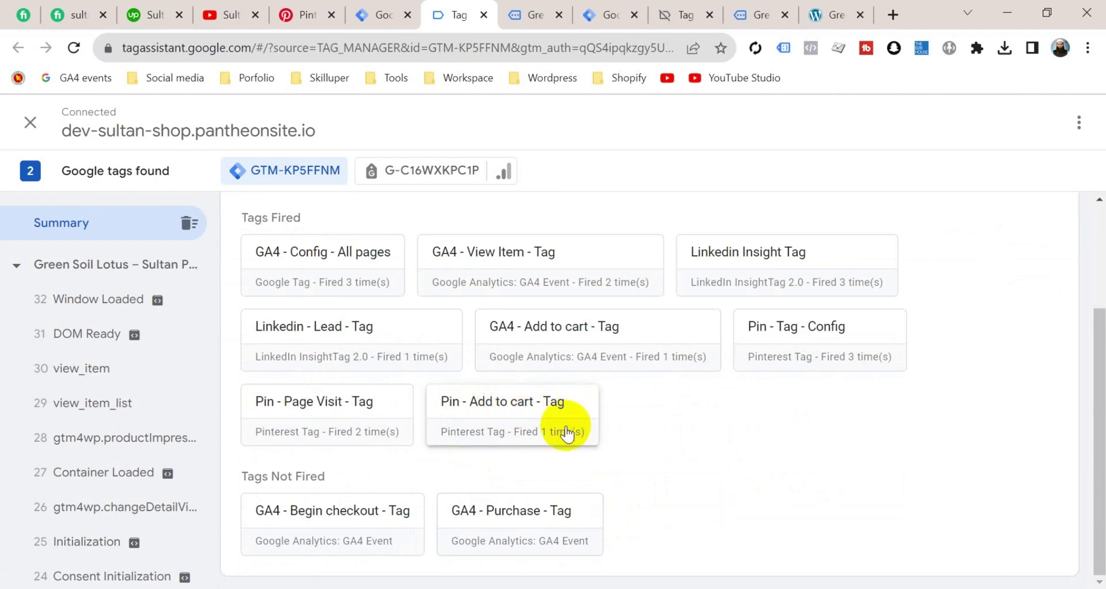
scroll(804, 365, up, 2)
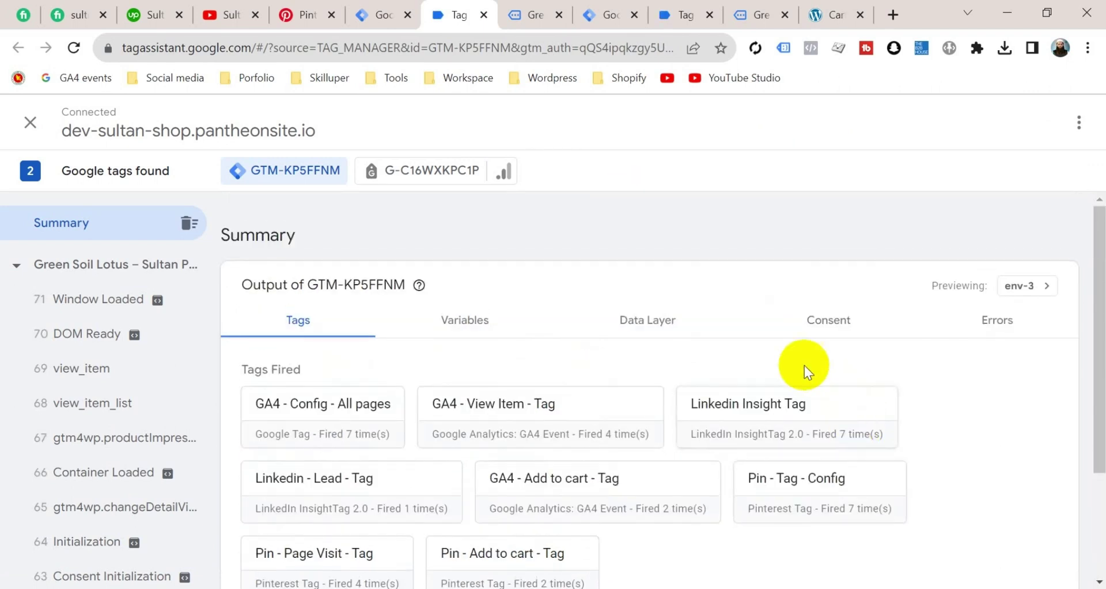
click(313, 16)
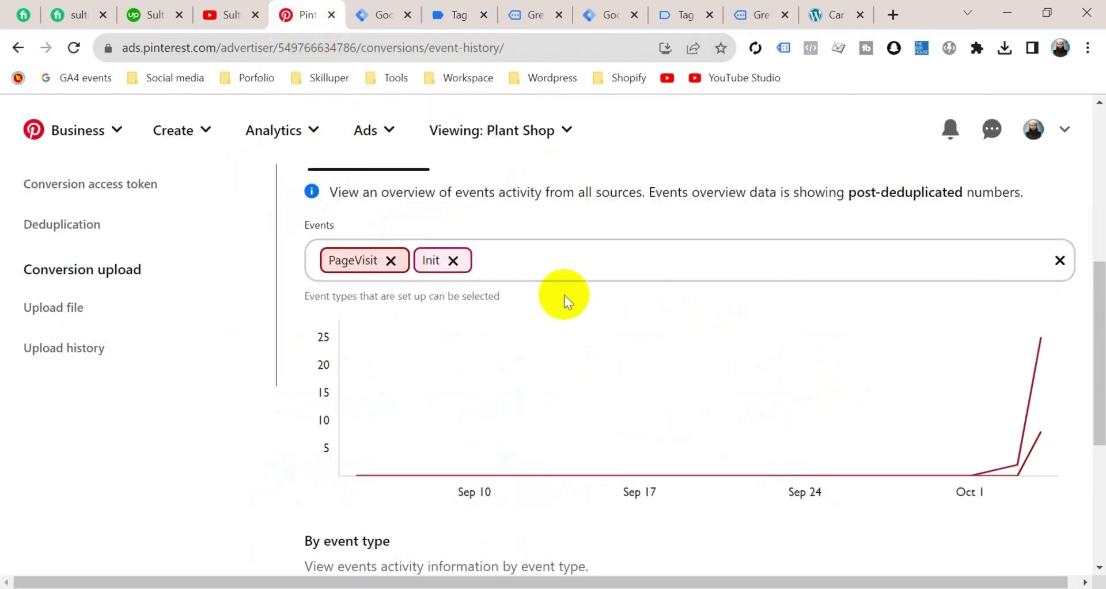
Reload the Pinterest event history and confirm AddToCart is charted alongside PageVisit and Init
scroll(476, 297, up, 5)
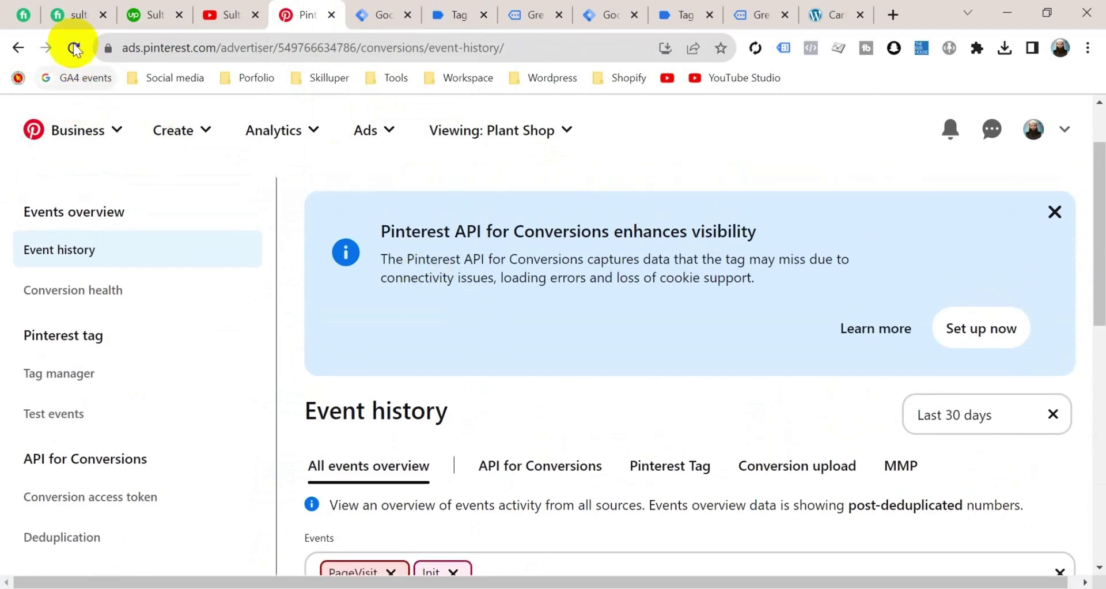
click(73, 47)
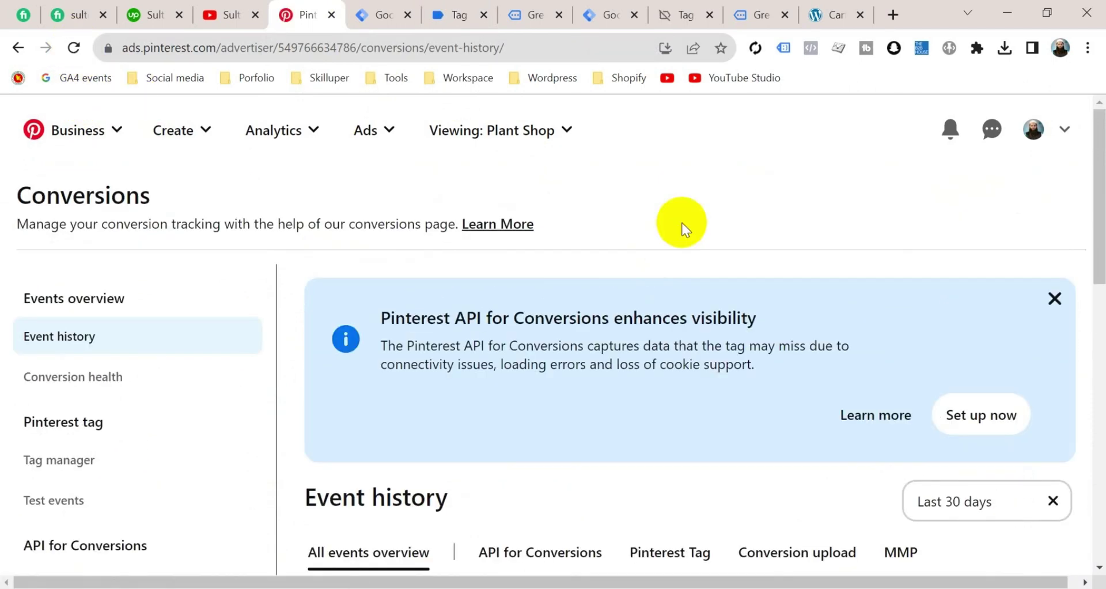
scroll(659, 264, down, 5)
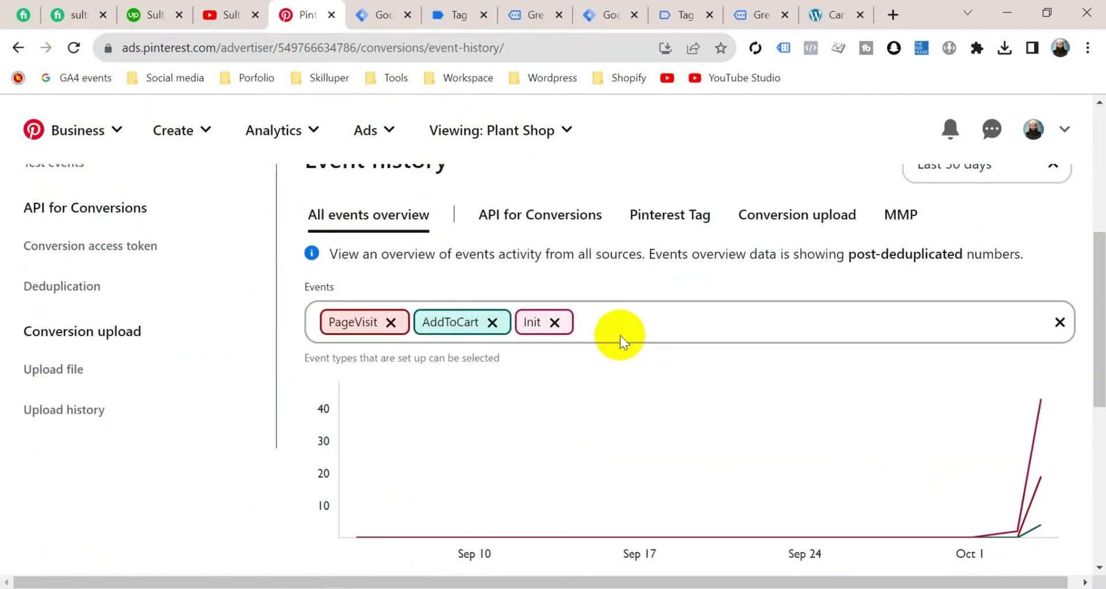